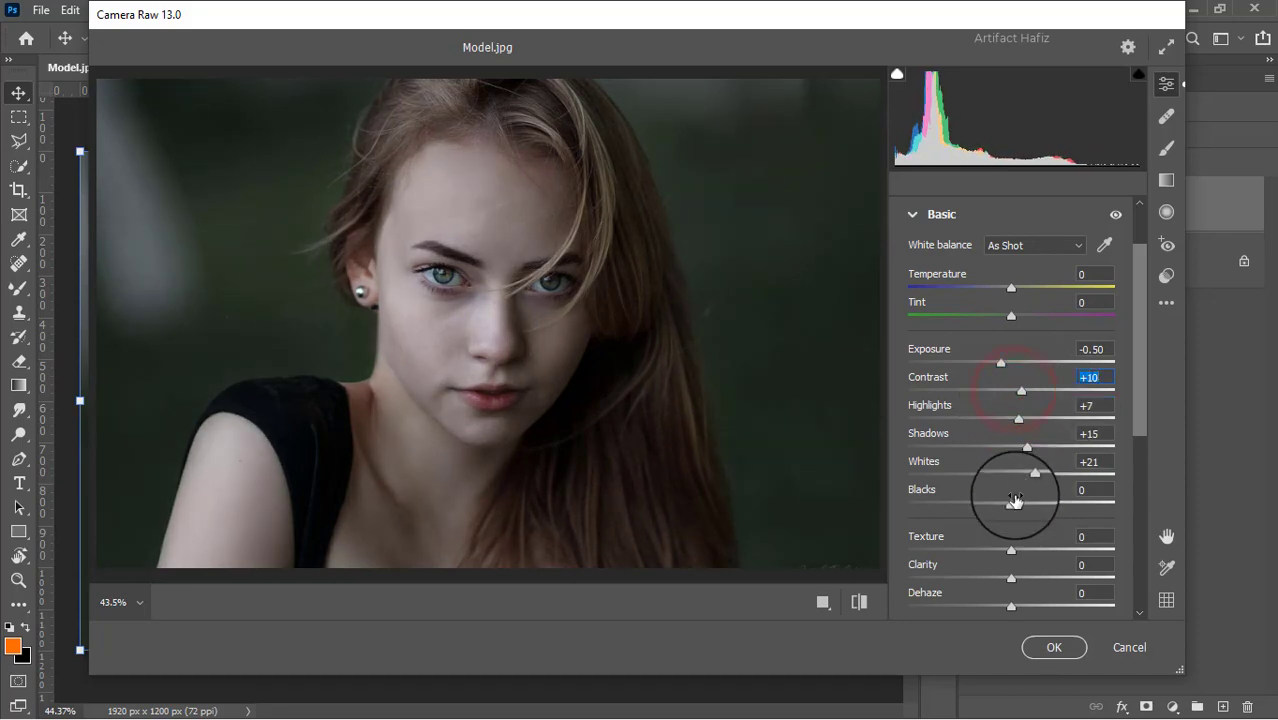
Set Blacks to -20, Texture to -5, Clarity to +8, Dehaze to +9 and Whites to +23 in the Basic adjustments.
{"action": "mouse_move", "coordinate": [1011, 502]}
{"action": "left_mouse_down"}
{"action": "mouse_move", "coordinate": [970, 502]}
{"action": "mouse_move", "coordinate": [993, 501]}
{"action": "left_mouse_up"}
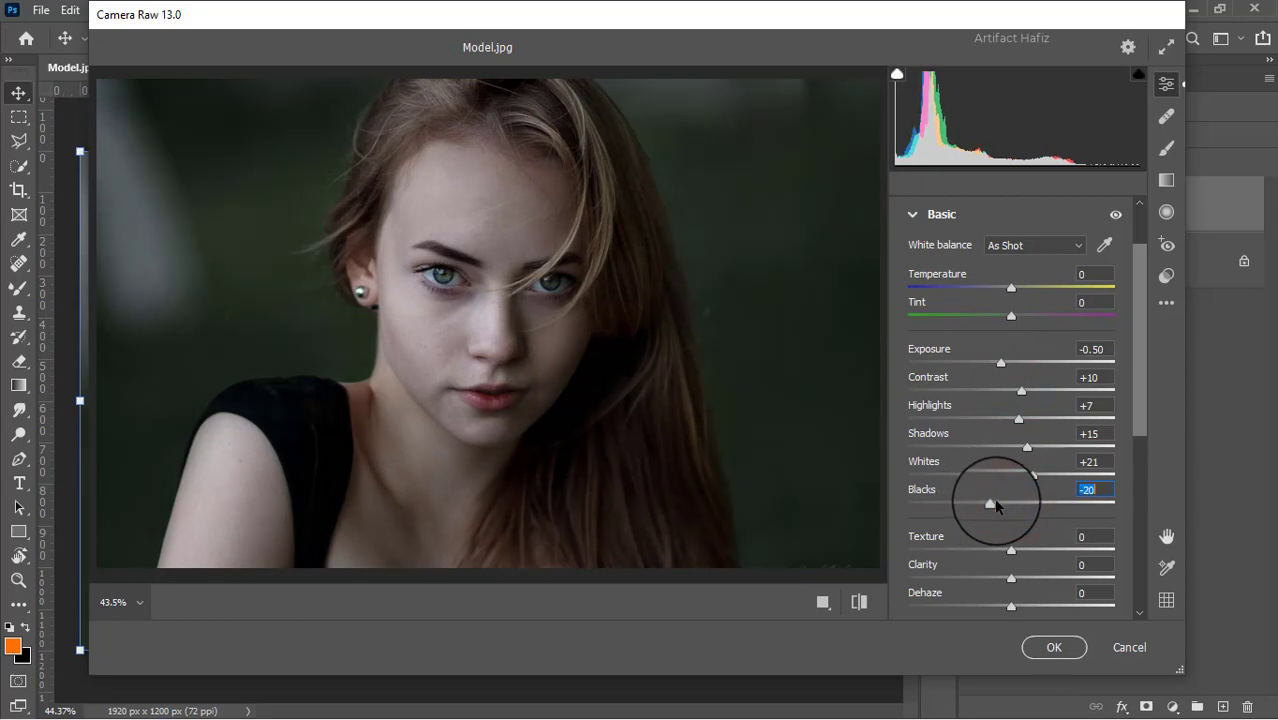
{"action": "scroll", "coordinate": [995, 495], "scroll_direction": "down", "scroll_amount": 3}
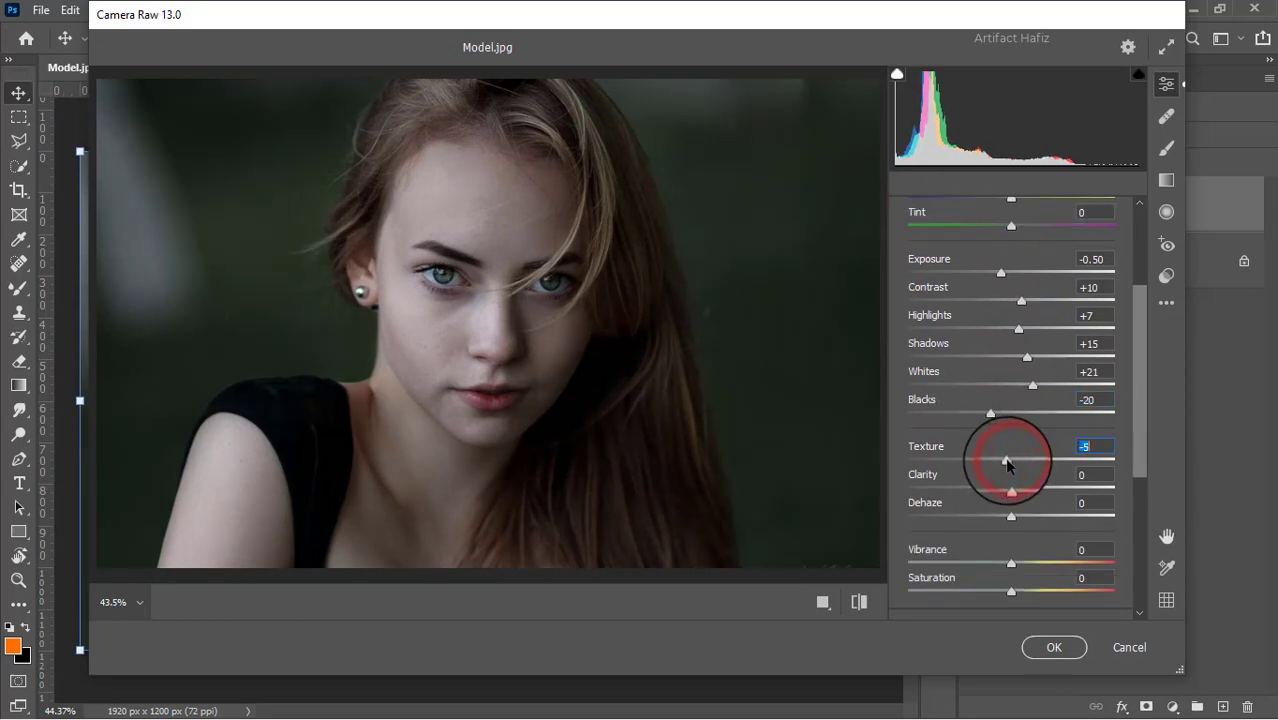
{"action": "left_click_drag", "start_coordinate": [1011, 491], "coordinate": [1014, 491]}
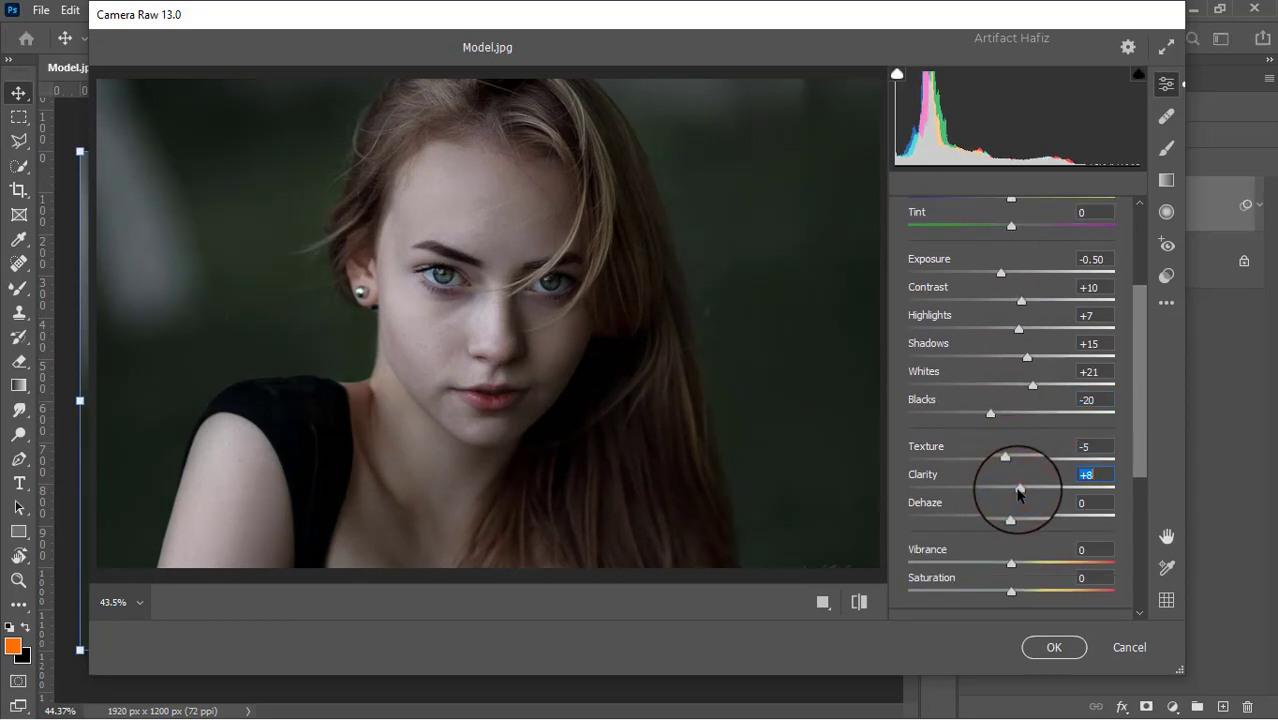
{"action": "scroll", "coordinate": [1018, 480], "scroll_direction": "down", "scroll_amount": 1}
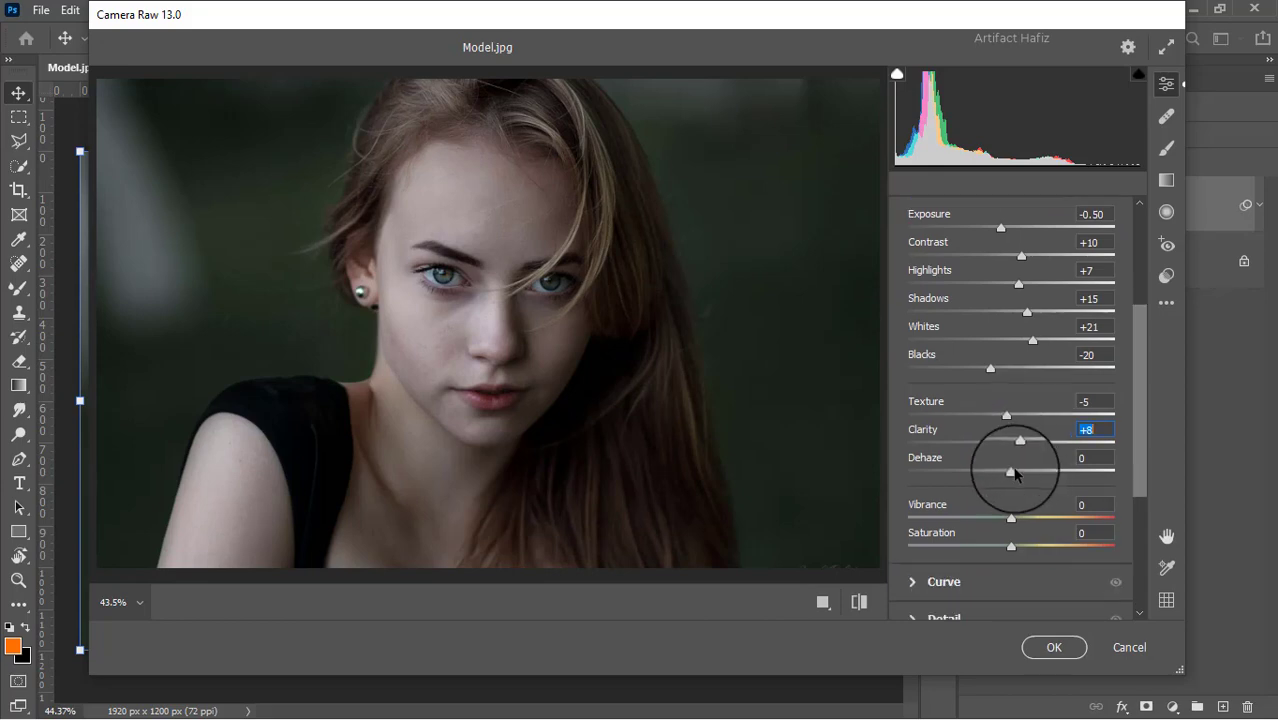
{"action": "left_click_drag", "start_coordinate": [1013, 473], "coordinate": [1019, 472]}
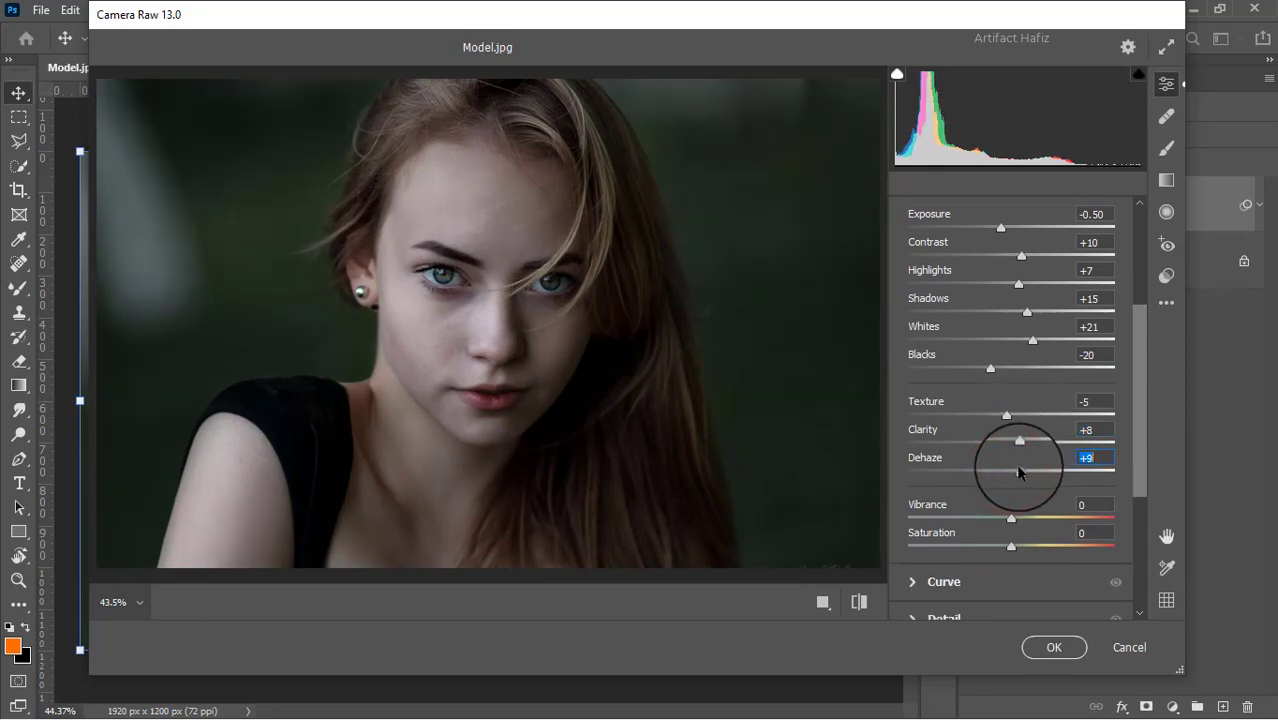
{"action": "scroll", "coordinate": [1020, 467], "scroll_direction": "down", "scroll_amount": 2}
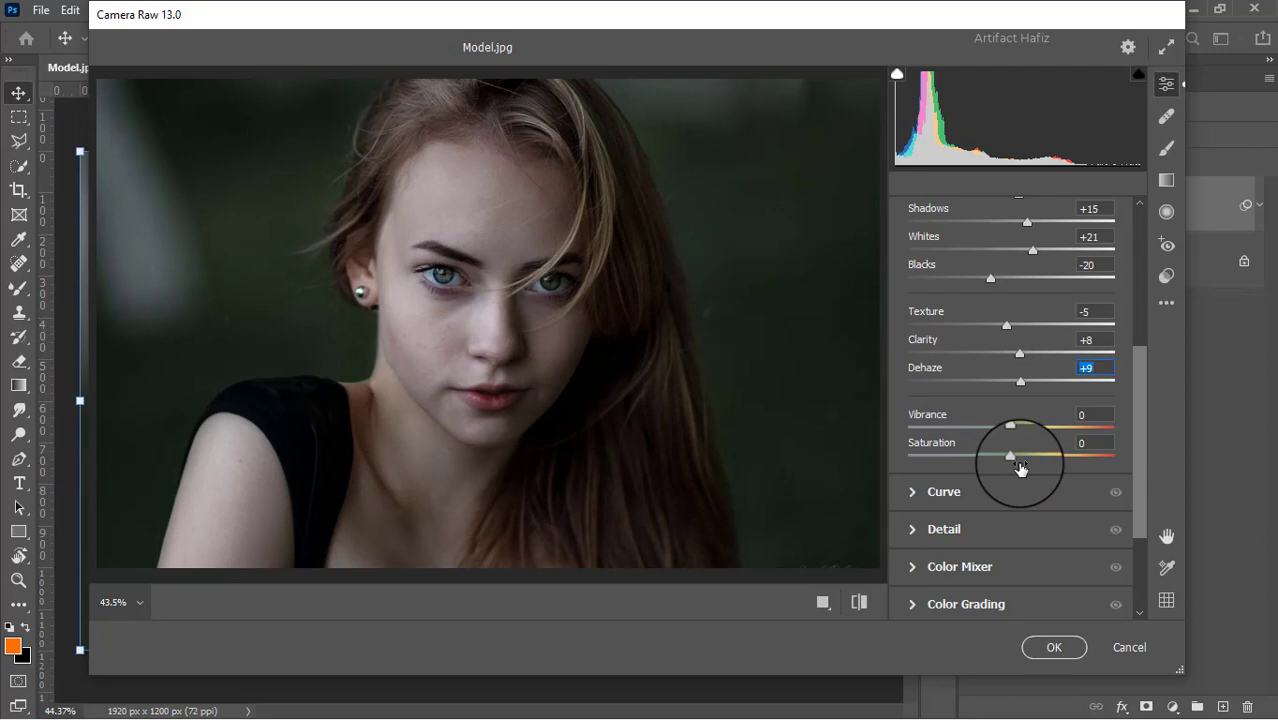
{"action": "scroll", "coordinate": [1020, 467], "scroll_direction": "up", "scroll_amount": 1}
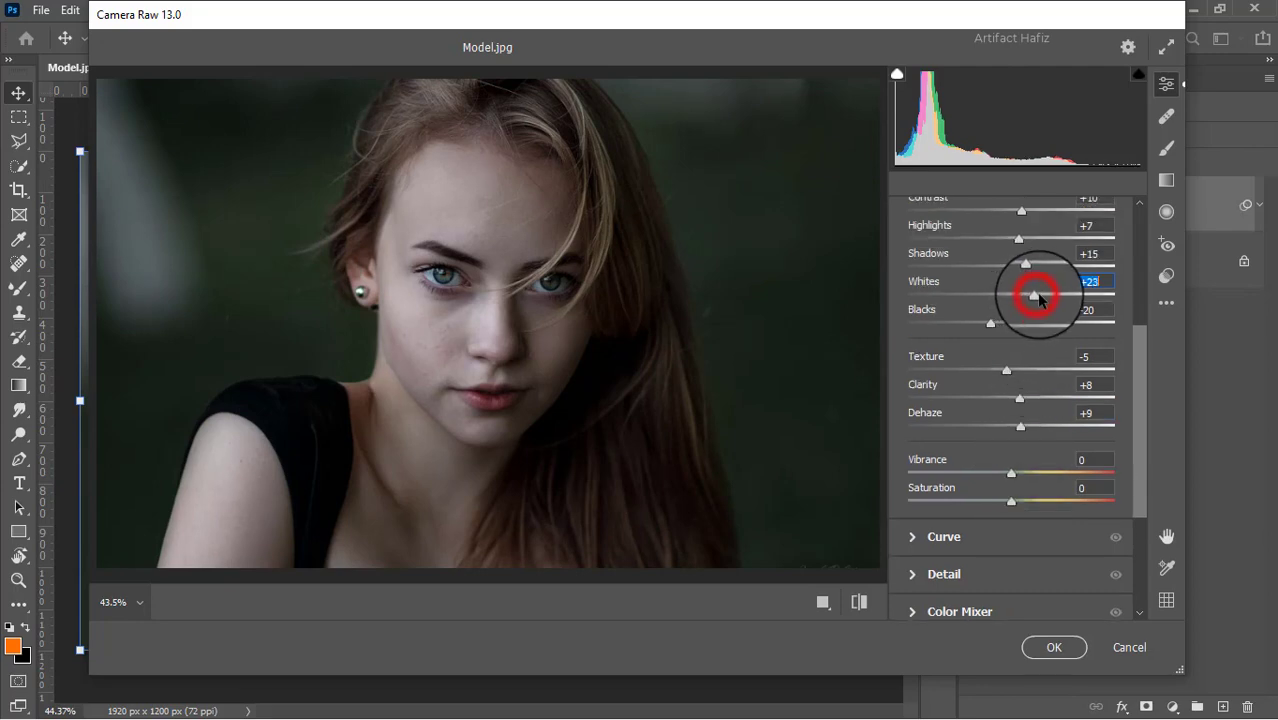
Shape the main point curve with points at input 64, output 63 and input 188, output 204, and raise the black point to output 4.
{"action": "left_click", "coordinate": [927, 537]}
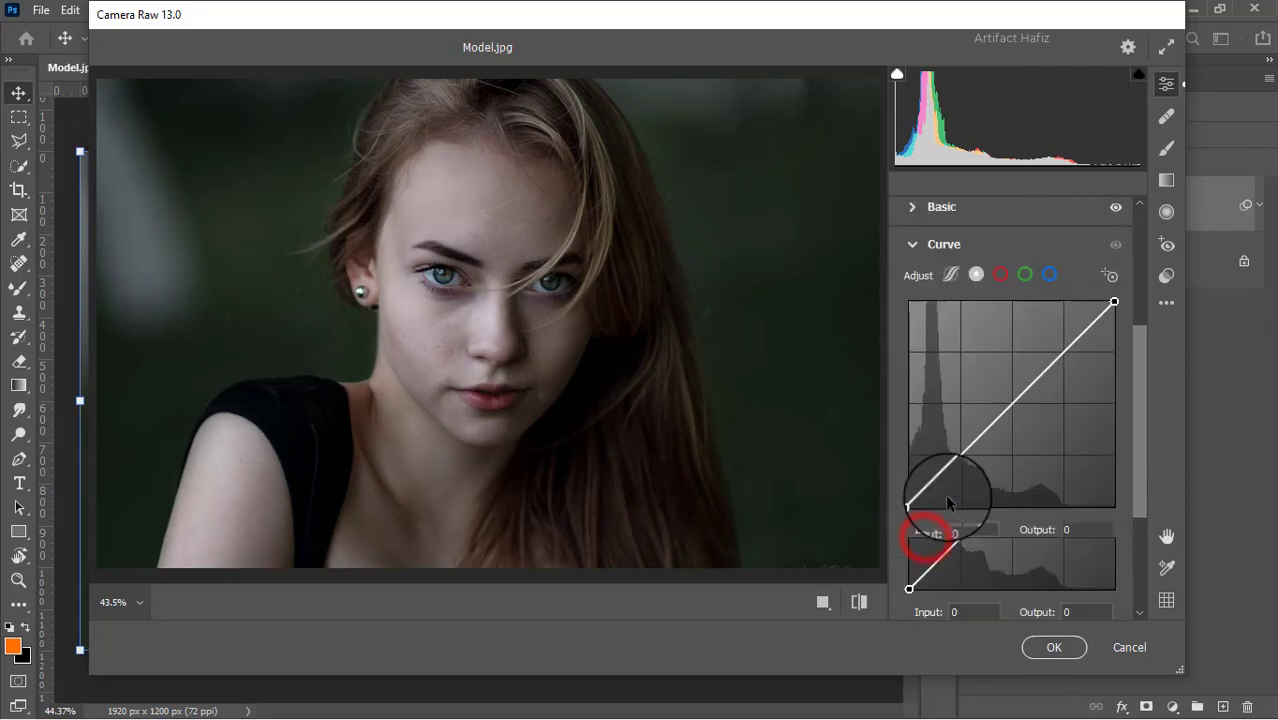
{"action": "left_click", "coordinate": [962, 455]}
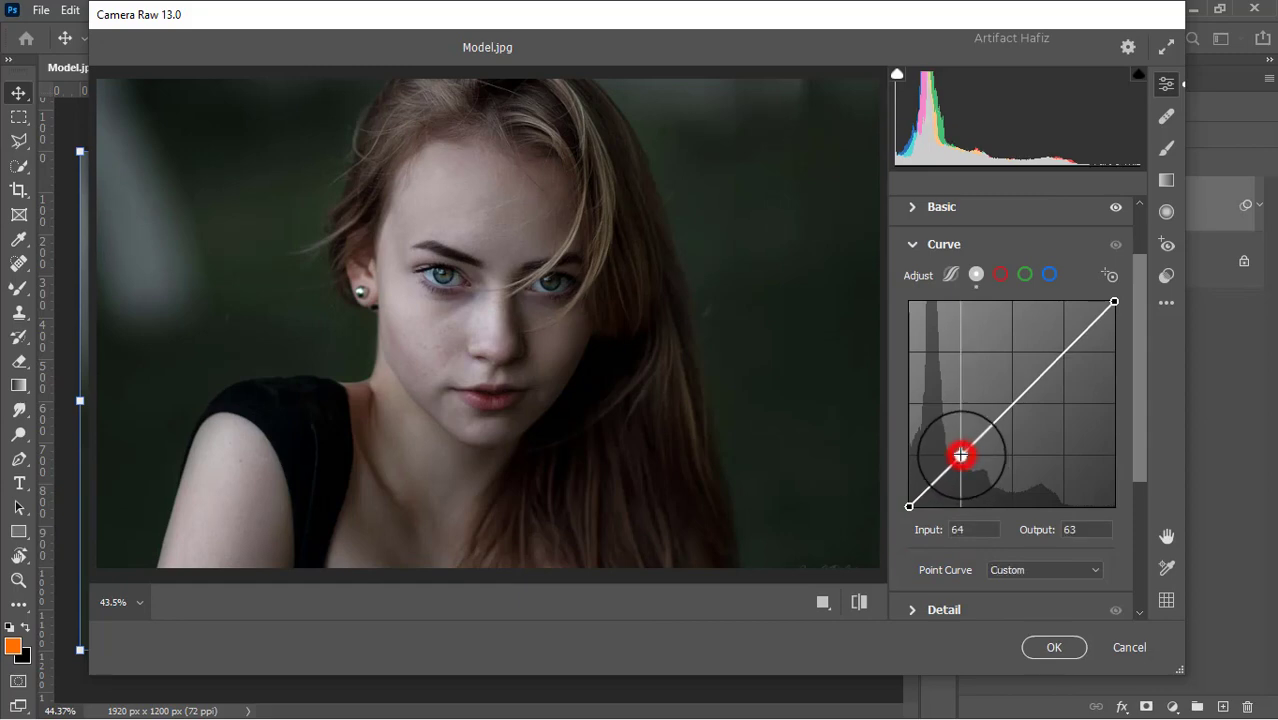
{"action": "left_click", "coordinate": [1060, 348]}
{"action": "left_click_drag", "start_coordinate": [1060, 348], "coordinate": [1059, 345]}
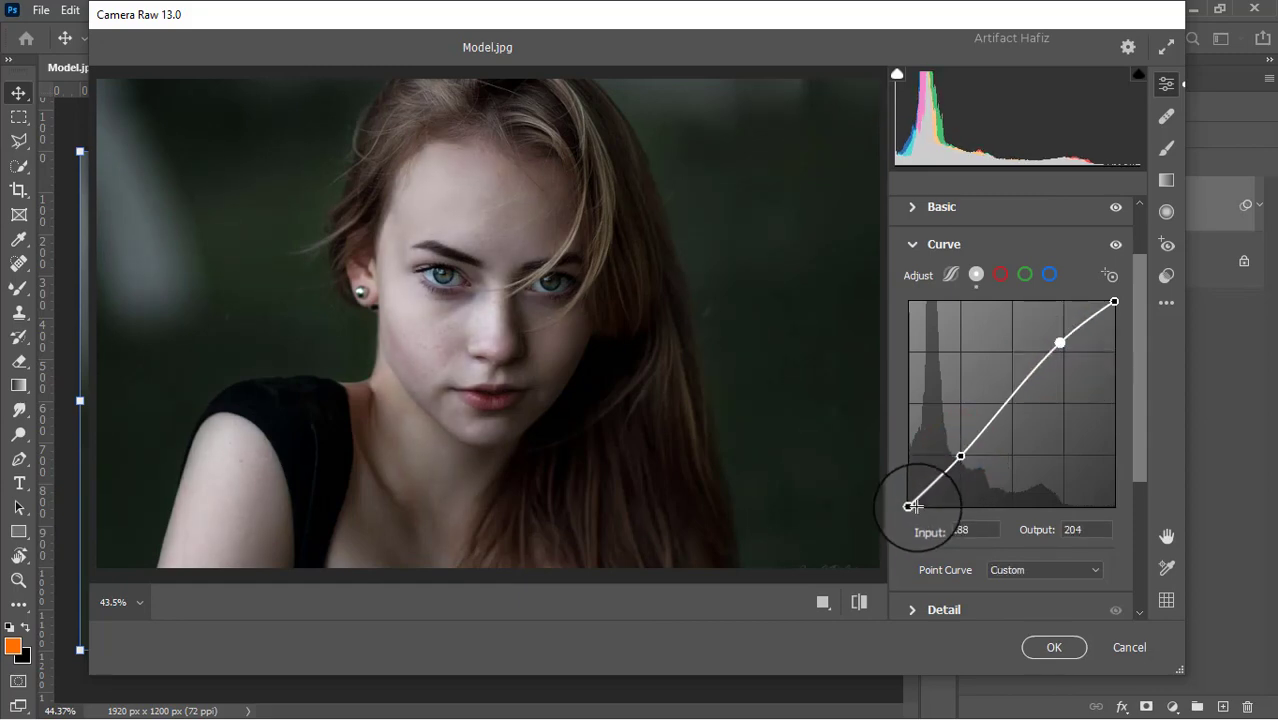
{"action": "left_click_drag", "start_coordinate": [909, 506], "coordinate": [911, 506]}
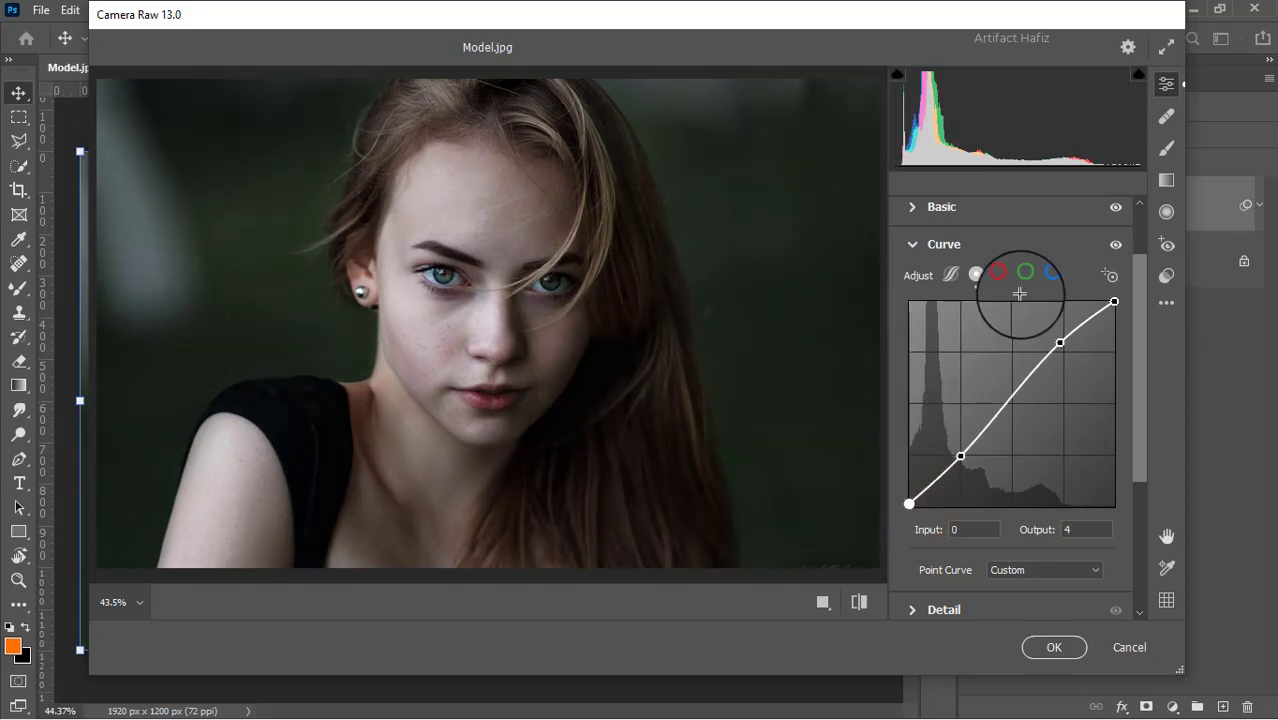
{"action": "left_click", "coordinate": [1049, 274]}
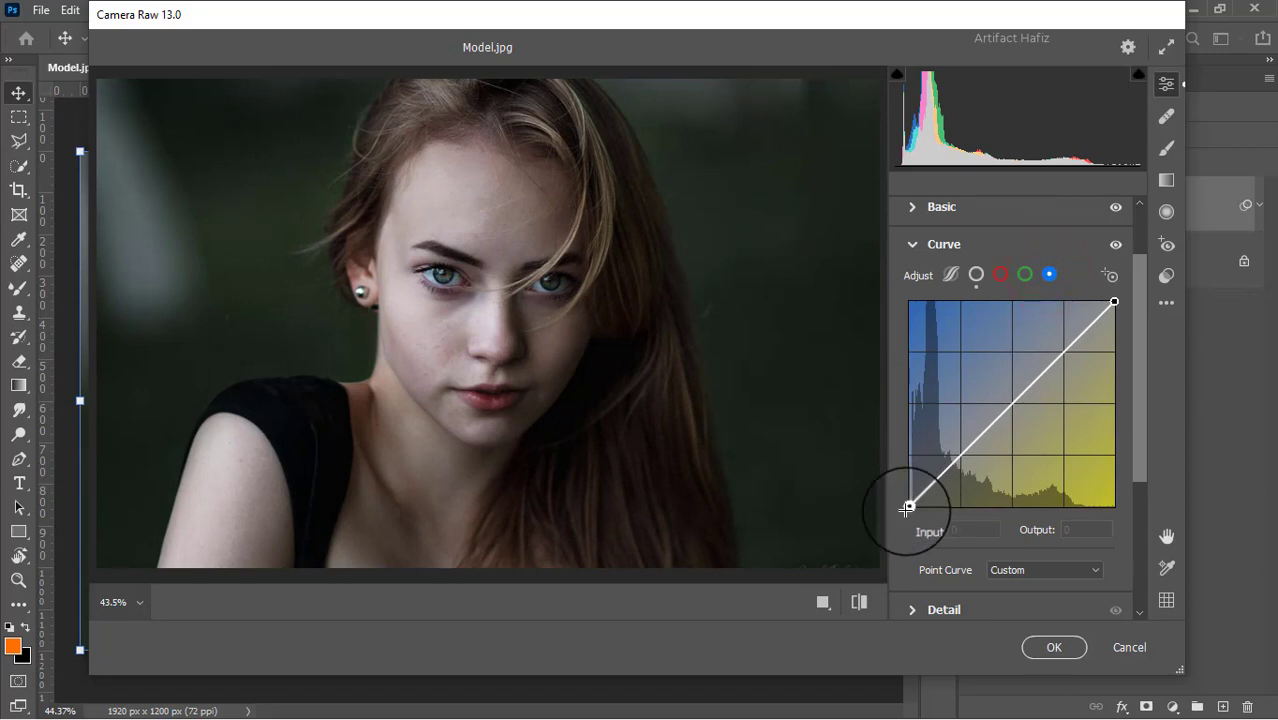
{"action": "left_click", "coordinate": [1025, 280]}
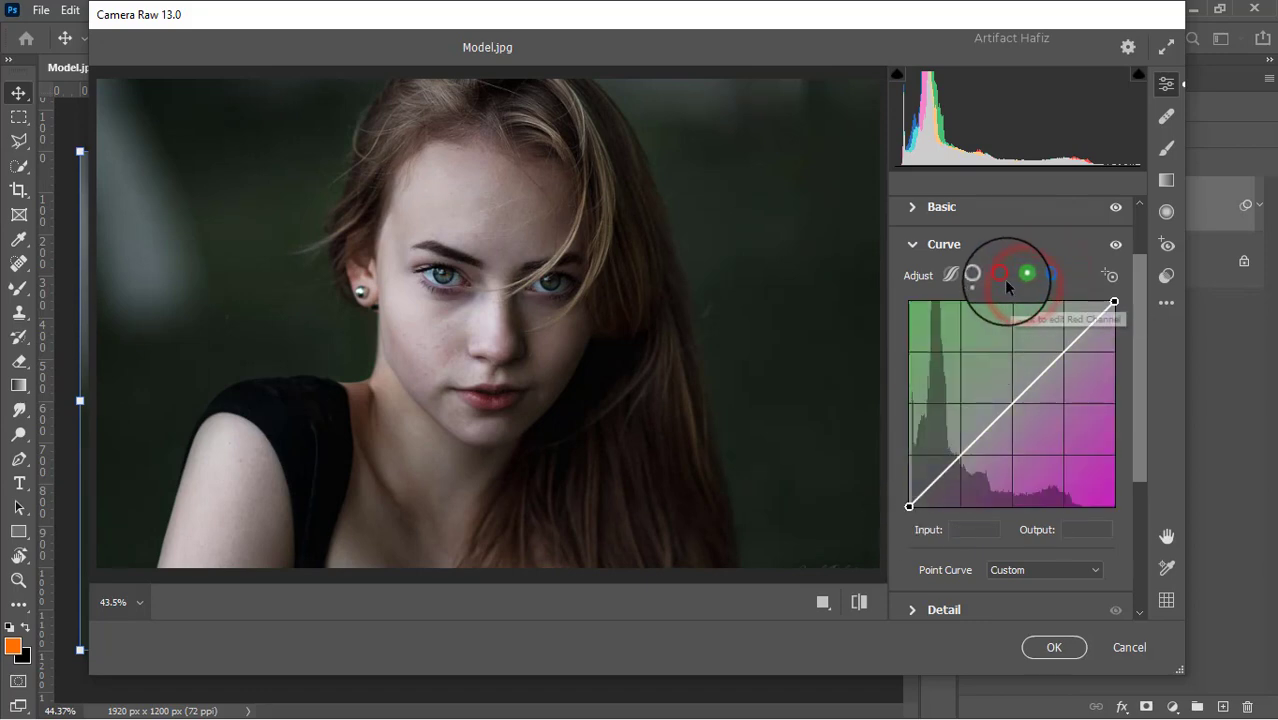
{"action": "left_click", "coordinate": [999, 274]}
In the Detail adjustments, set Sharpening to 10, Noise Reduction to 20 and Color Noise Reduction to 12.
{"action": "scroll", "coordinate": [984, 357], "scroll_direction": "down", "scroll_amount": 3}
{"action": "left_click", "coordinate": [918, 472]}
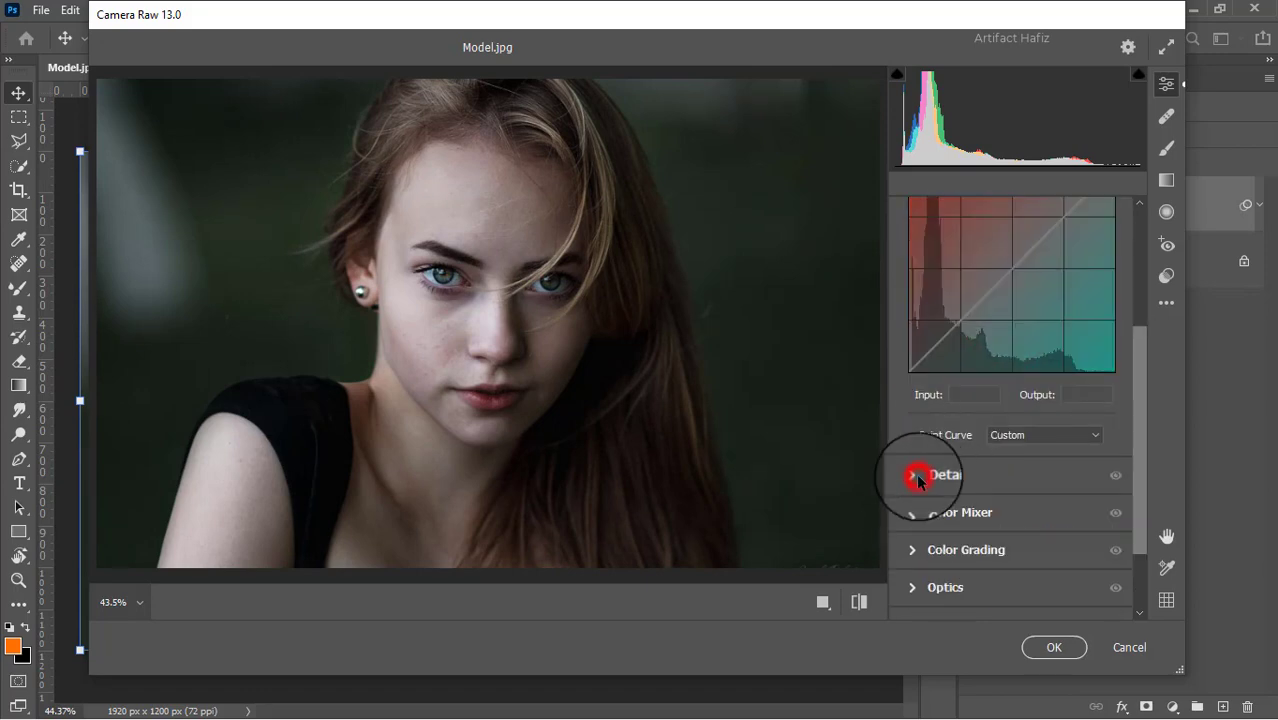
{"action": "left_click_drag", "start_coordinate": [909, 412], "coordinate": [937, 403]}
{"action": "left_click_drag", "start_coordinate": [907, 451], "coordinate": [926, 447]}
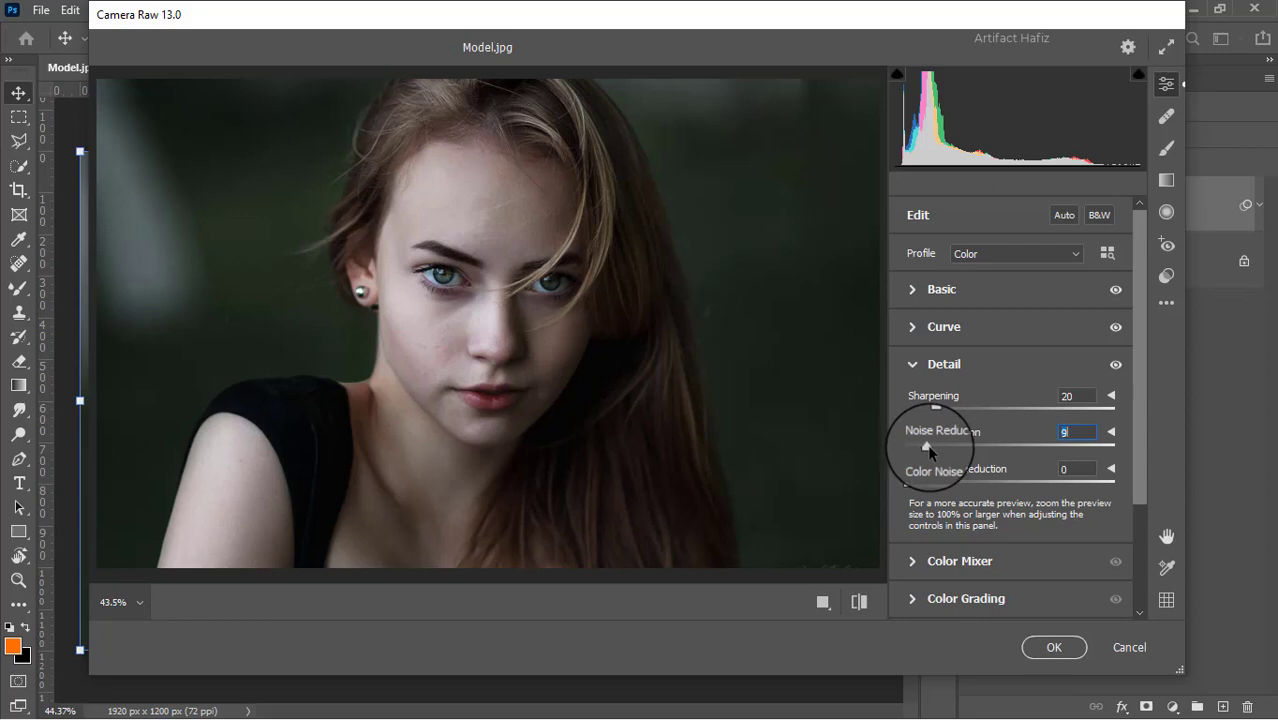
{"action": "scroll", "coordinate": [929, 450], "scroll_direction": "down", "scroll_amount": 2}
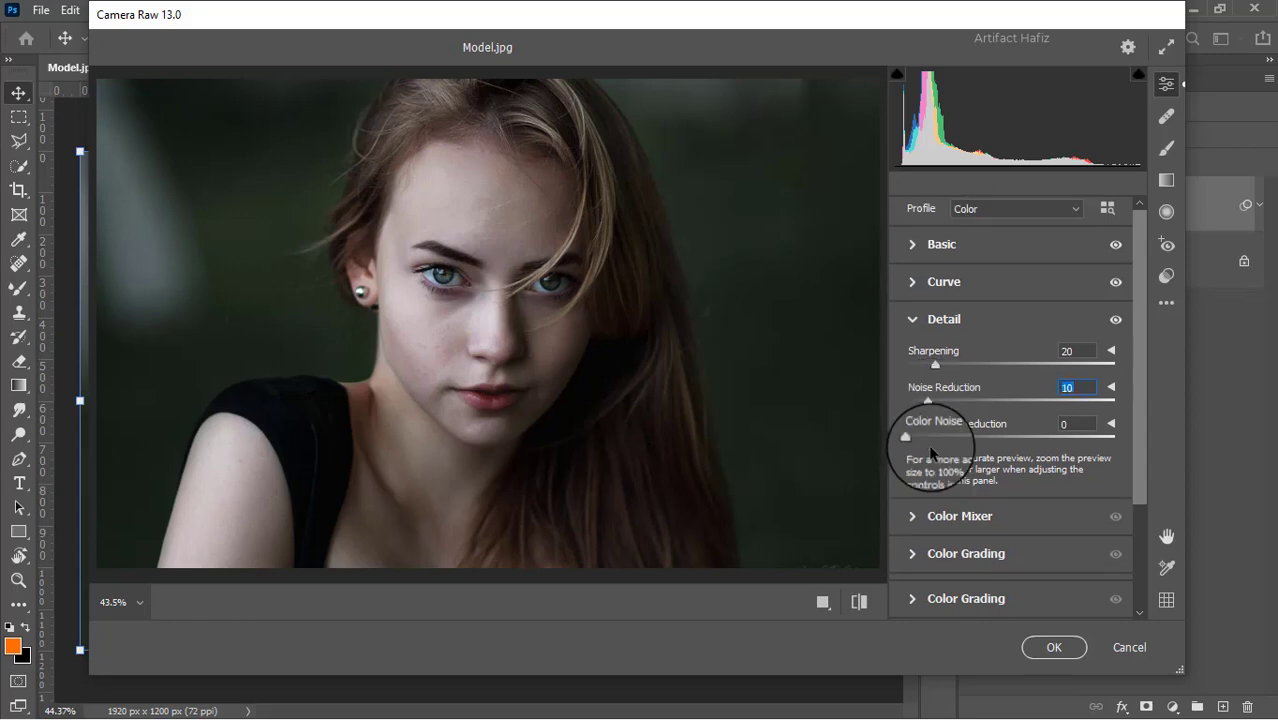
{"action": "left_click_drag", "start_coordinate": [908, 393], "coordinate": [926, 326]}
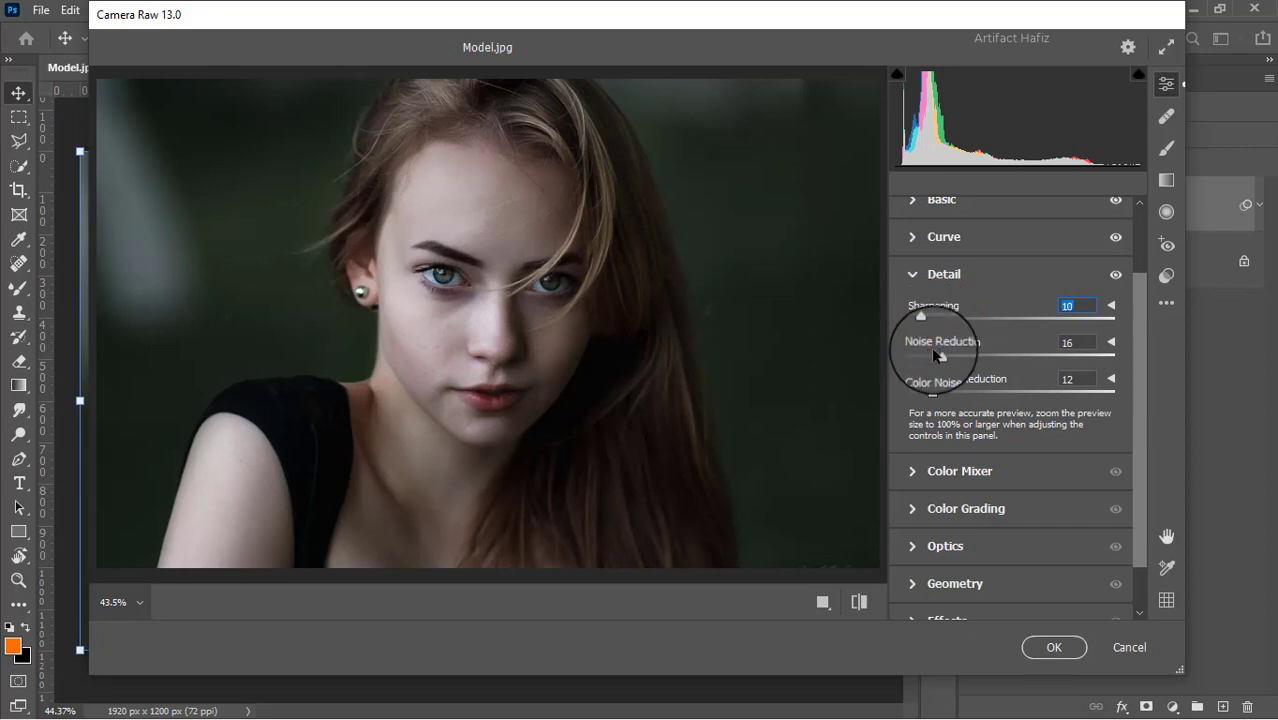
{"action": "left_click_drag", "start_coordinate": [938, 357], "coordinate": [947, 352]}
Set the Color Mixer saturation to Oranges +5, Yellows -100, Greens -100, Aquas +3 and Blues +9.
{"action": "scroll", "coordinate": [947, 350], "scroll_direction": "down", "scroll_amount": 1}
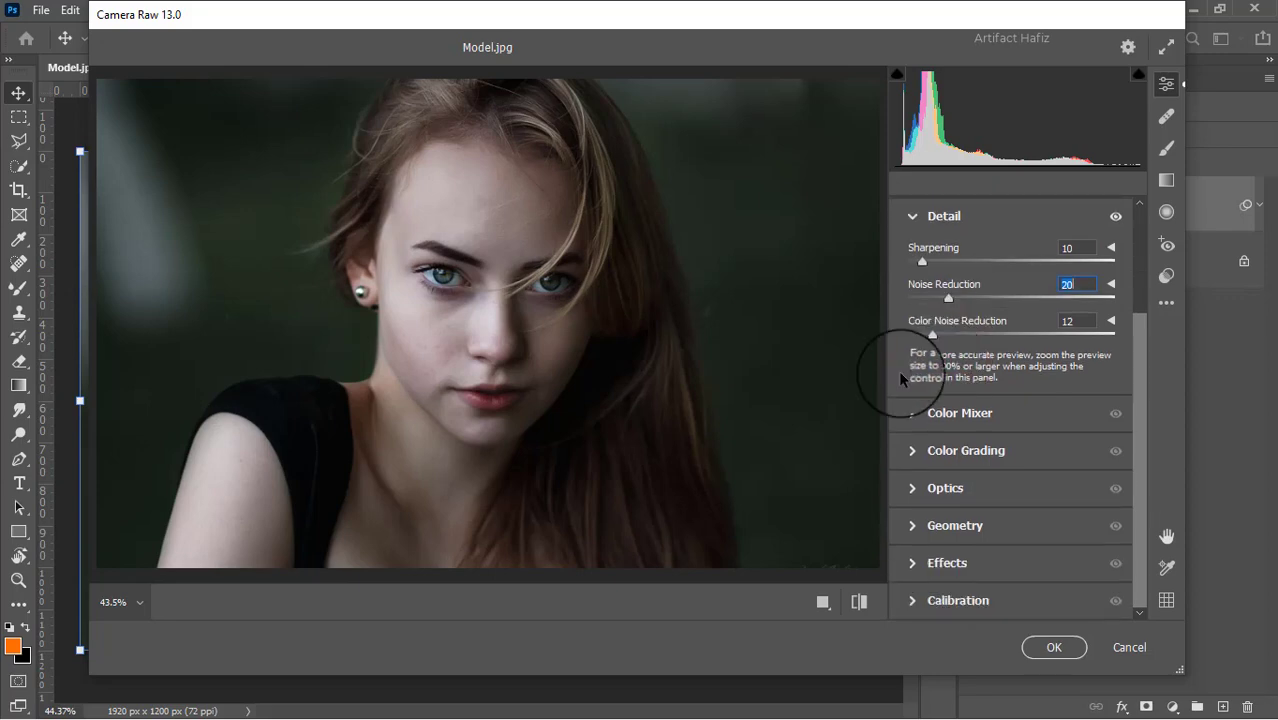
{"action": "left_click", "coordinate": [914, 415]}
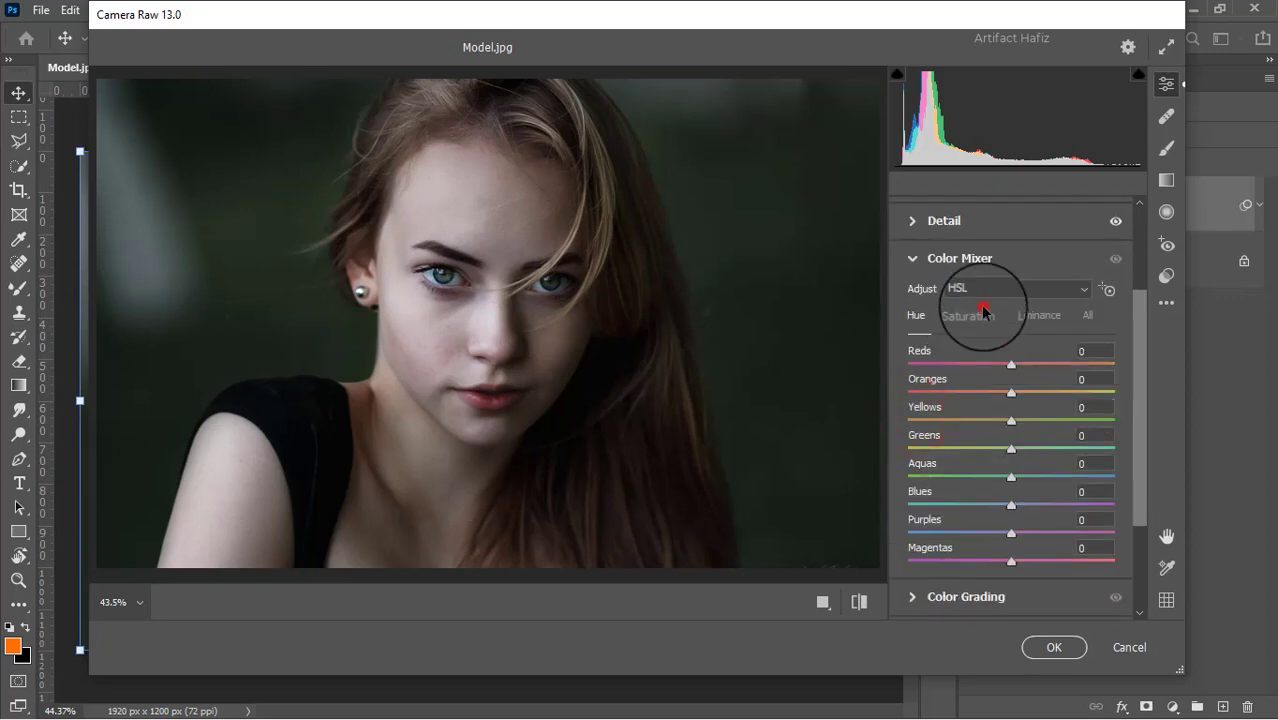
{"action": "left_click", "coordinate": [984, 315]}
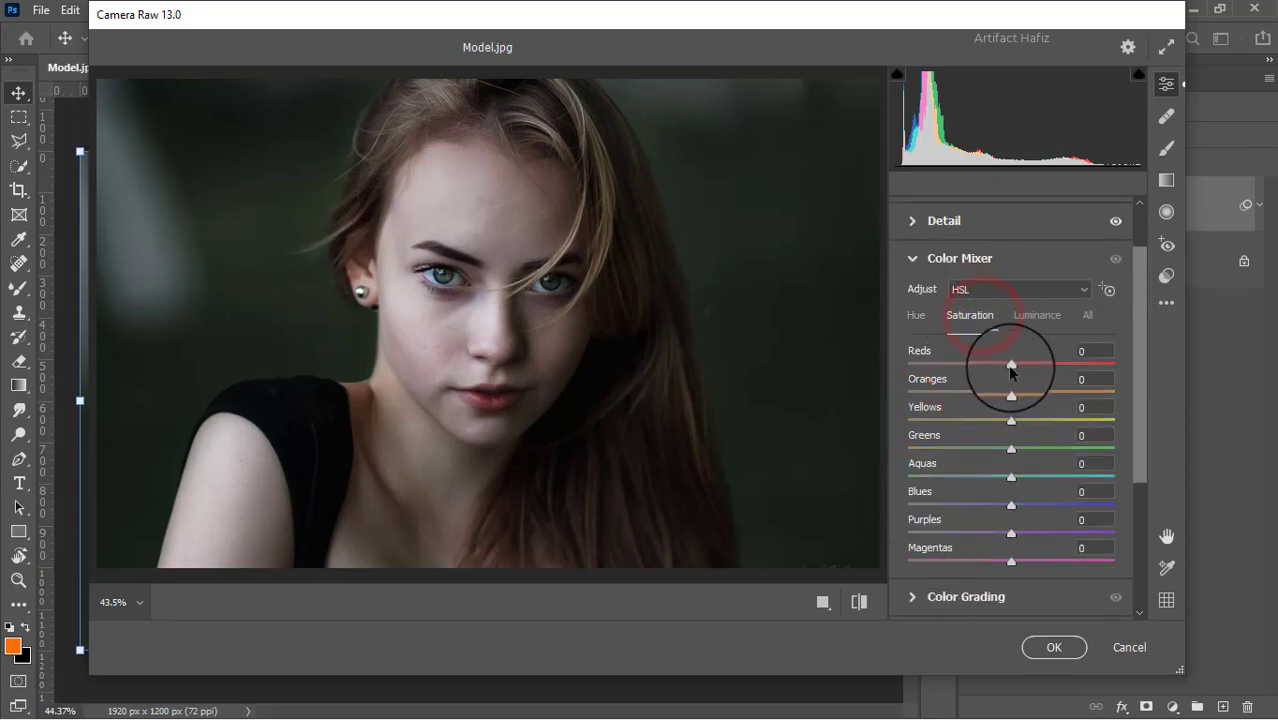
{"action": "left_click_drag", "start_coordinate": [1011, 392], "coordinate": [902, 445]}
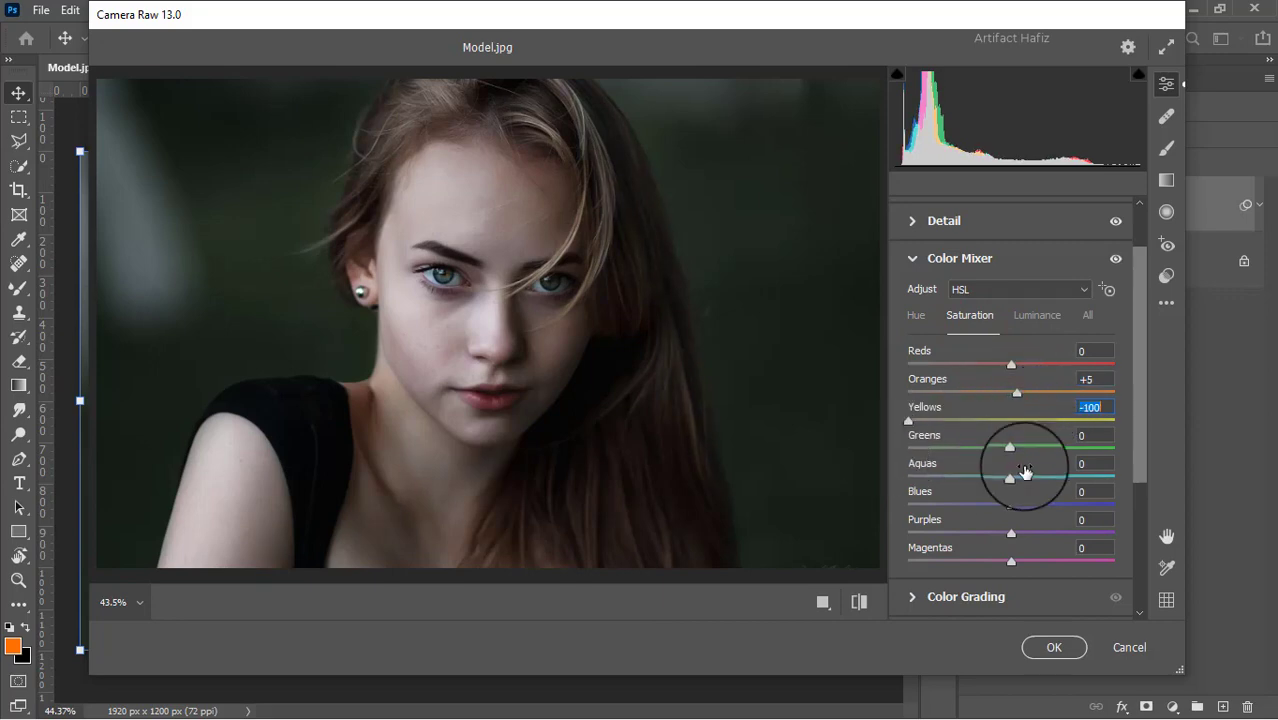
{"action": "left_click_drag", "start_coordinate": [1010, 449], "coordinate": [851, 453]}
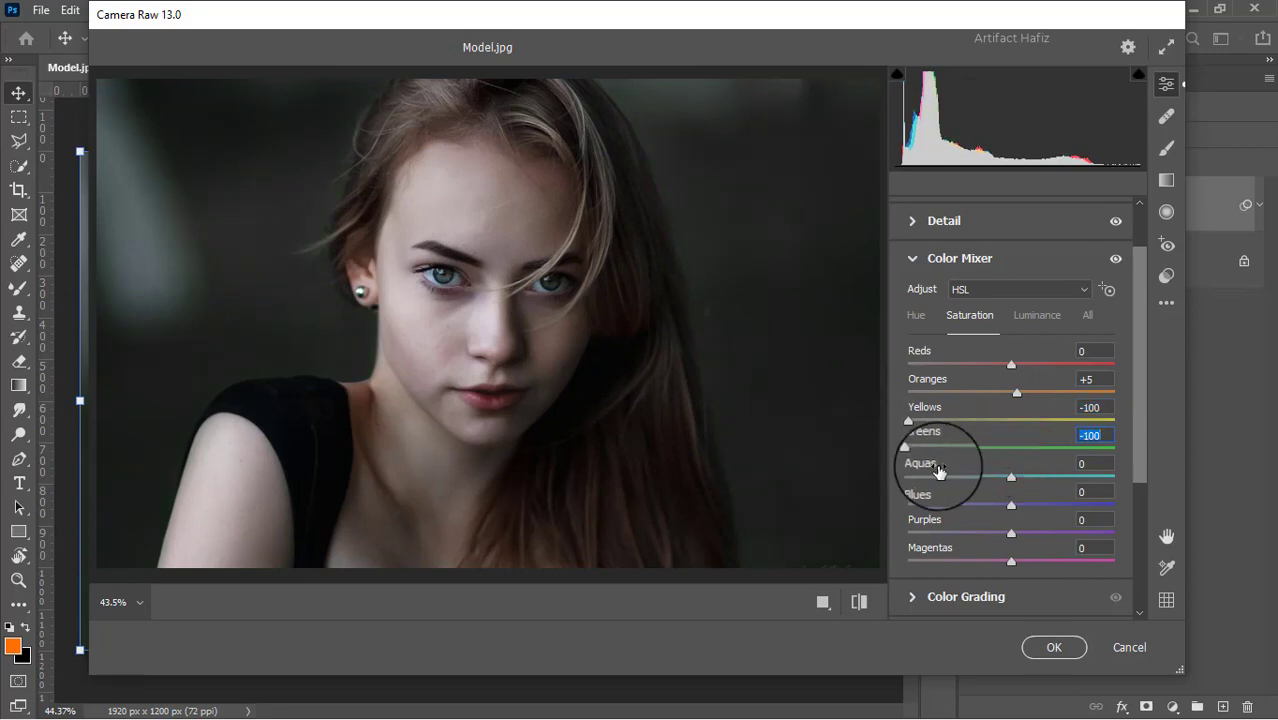
{"action": "left_click", "coordinate": [1009, 481]}
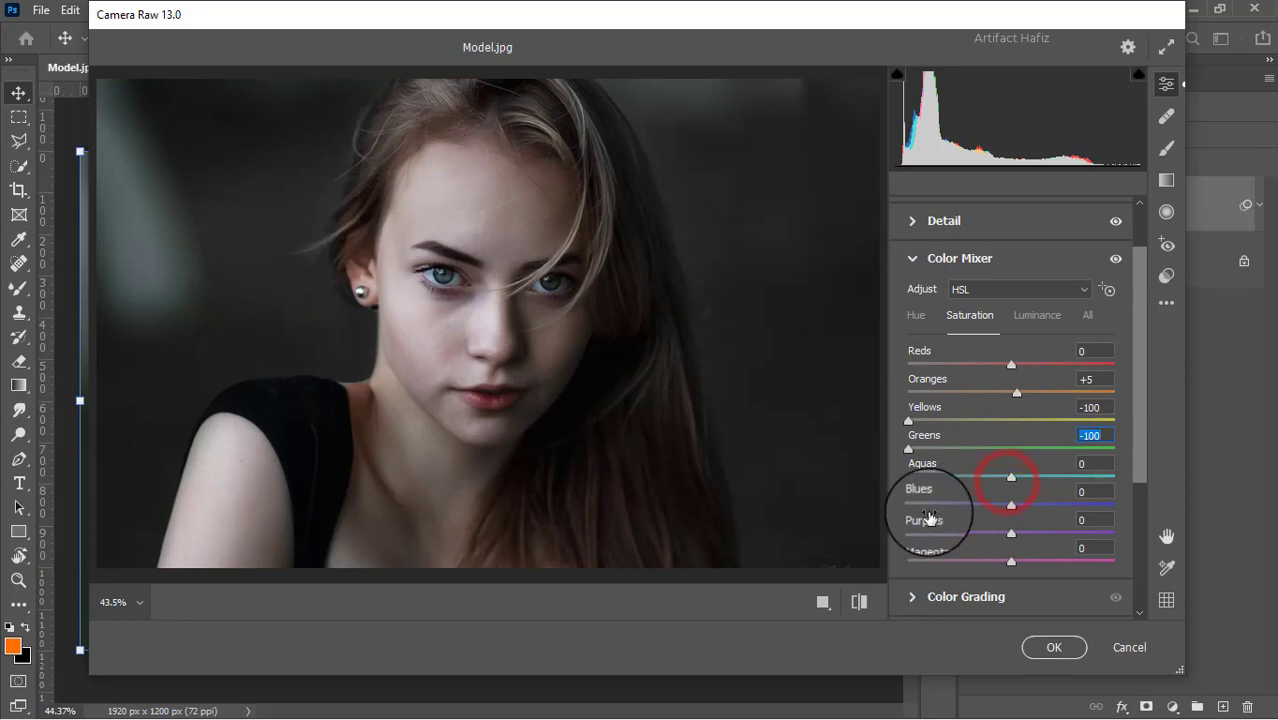
{"action": "left_click_drag", "start_coordinate": [1011, 477], "coordinate": [1022, 512]}
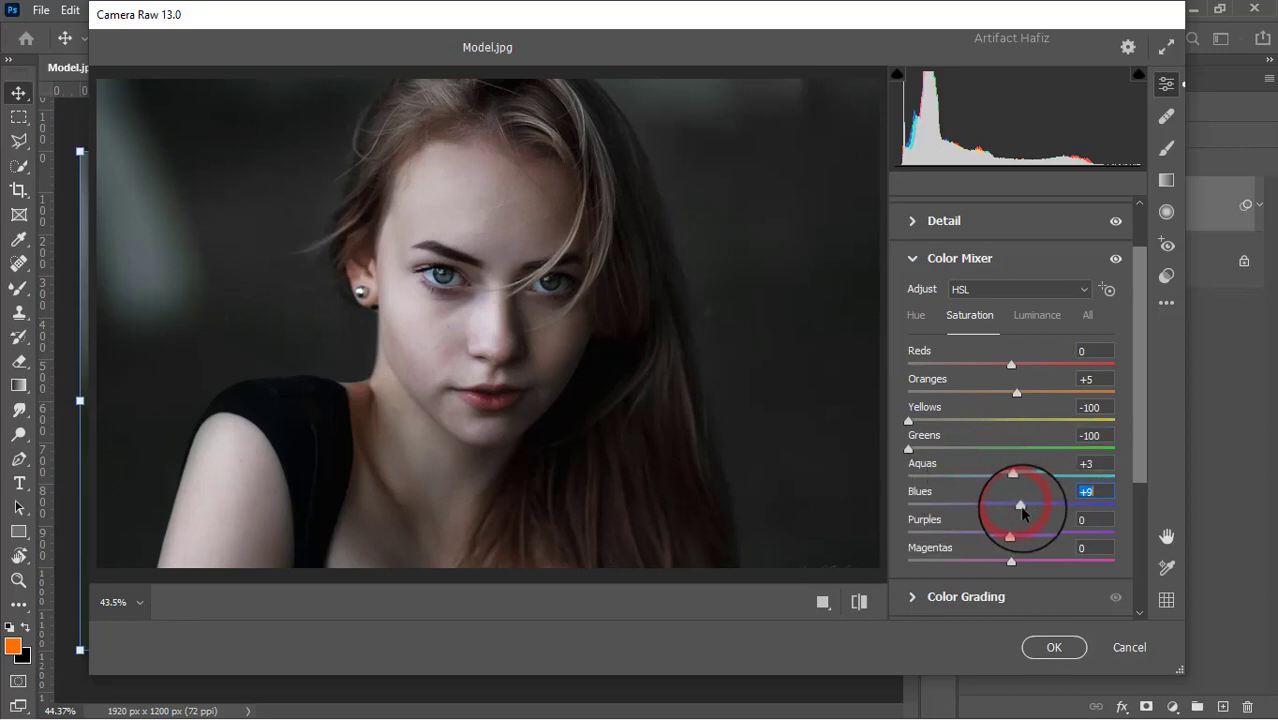
Set the Color Mixer luminance to Reds +5, Oranges +8, Yellows +6, Greens +8, Aquas +6 and Blues +27.
{"action": "scroll", "coordinate": [1020, 514], "scroll_direction": "down", "scroll_amount": 1}
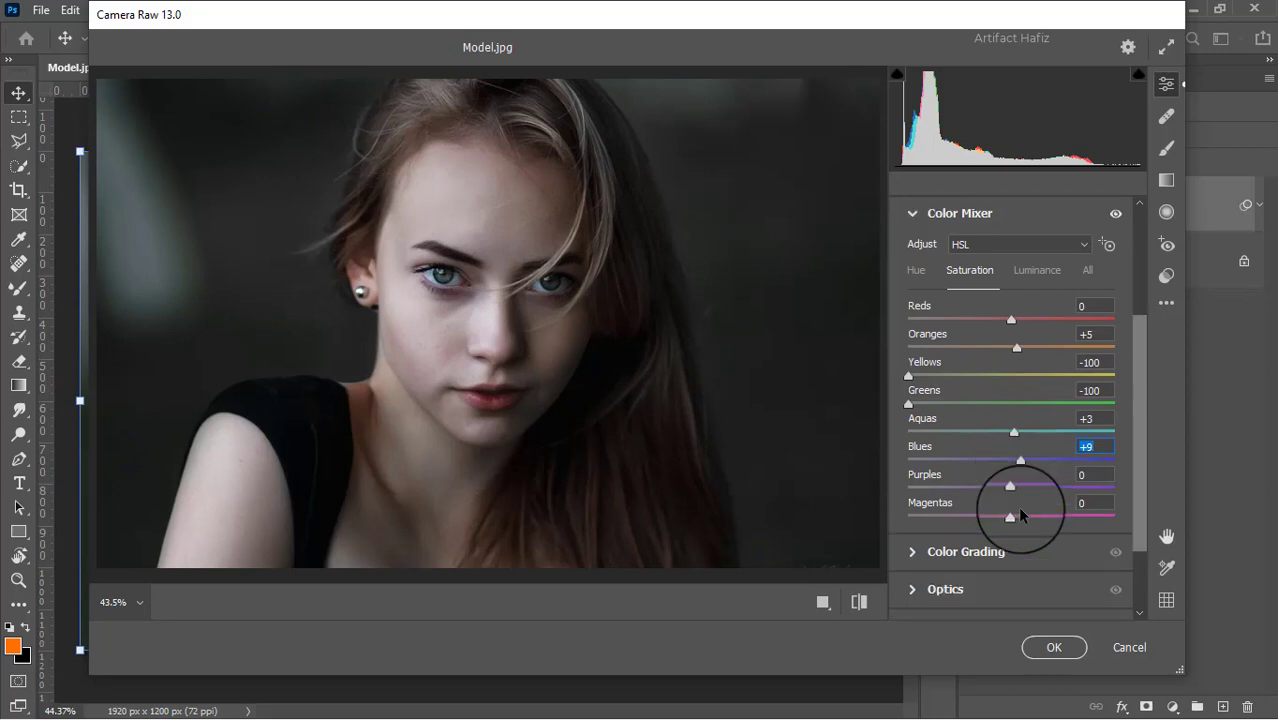
{"action": "left_click", "coordinate": [1035, 273]}
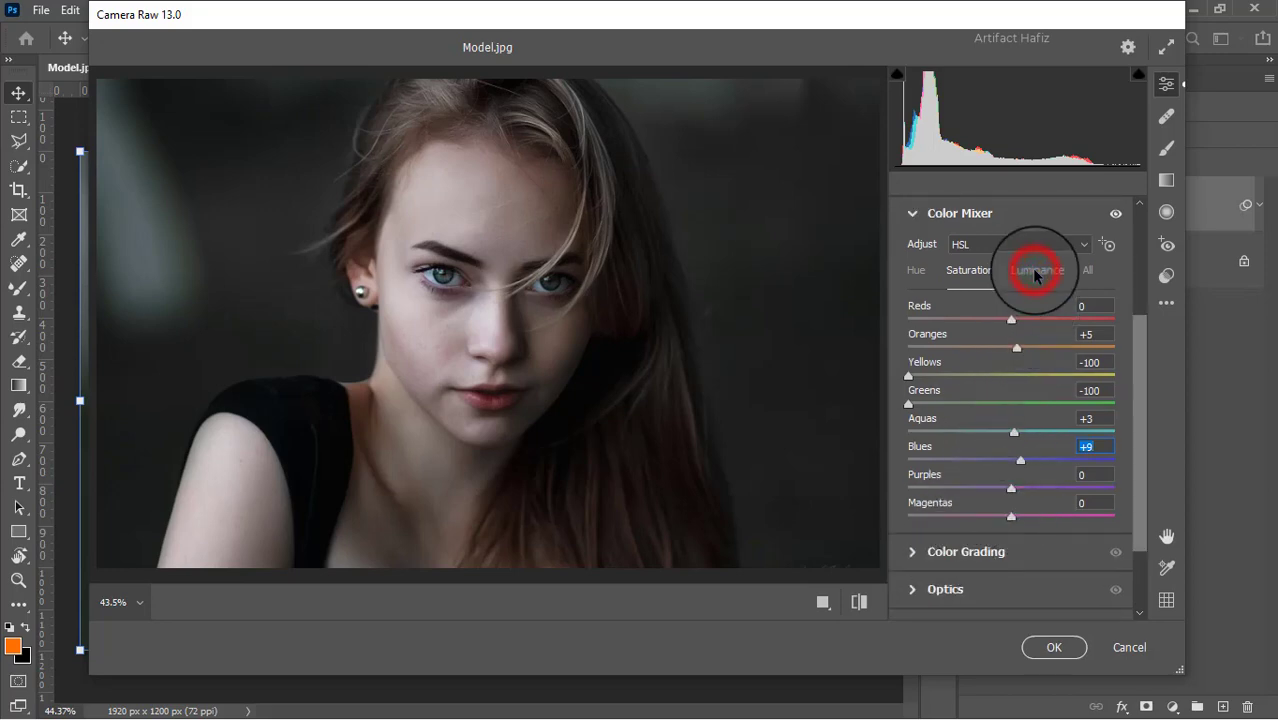
{"action": "left_click_drag", "start_coordinate": [1012, 348], "coordinate": [966, 458]}
{"action": "left_click", "coordinate": [1013, 462]}
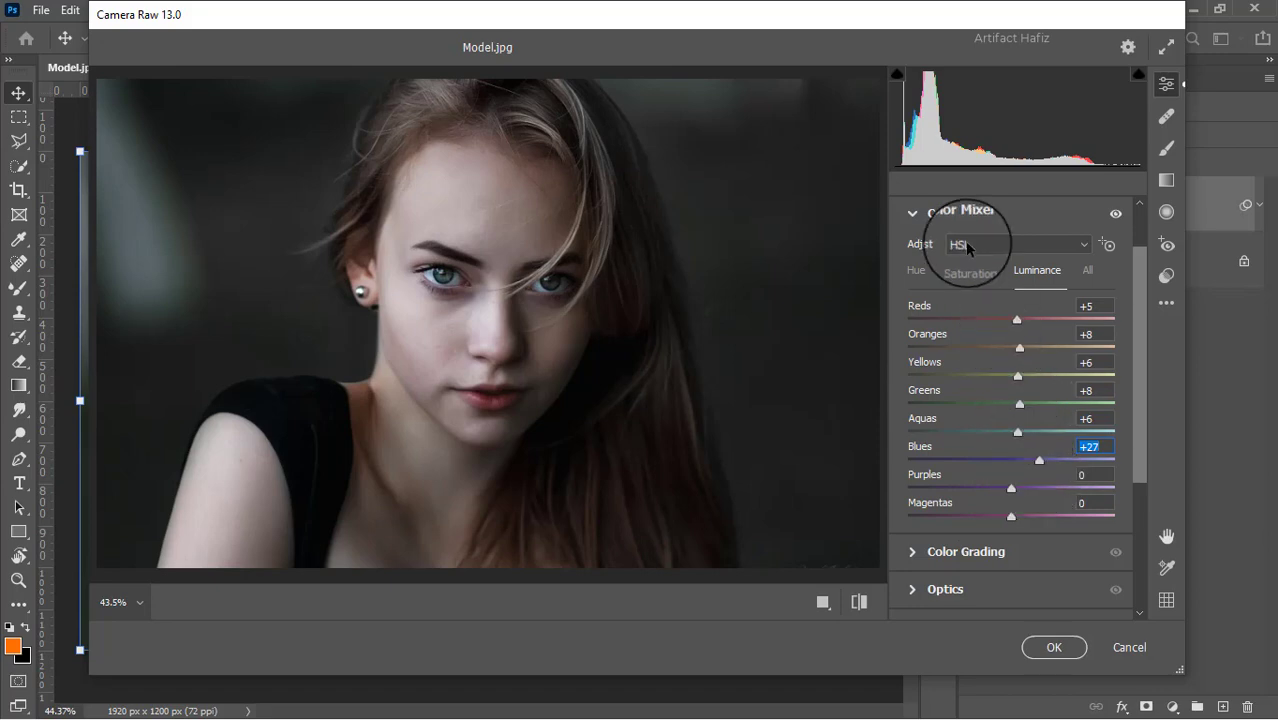
Shift the Color Mixer hue of Greens to +15 and Yellows to +100.
{"action": "left_click", "coordinate": [916, 270]}
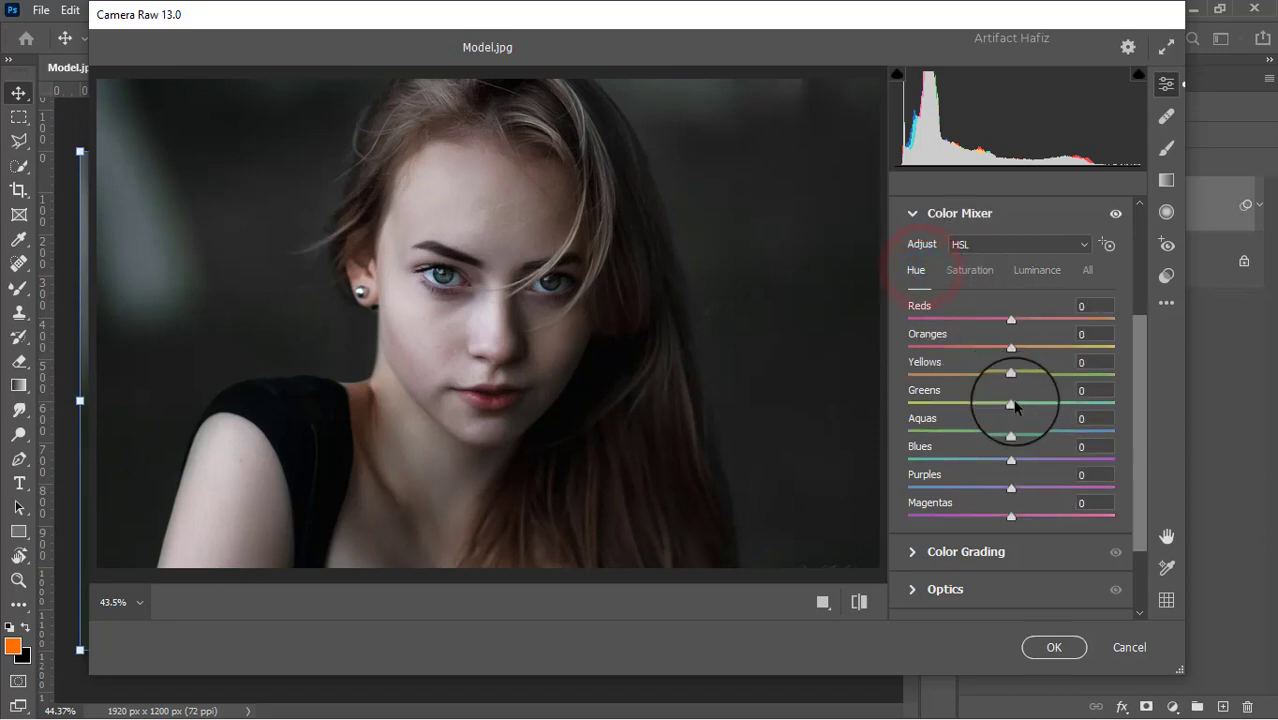
{"action": "left_click_drag", "start_coordinate": [1012, 404], "coordinate": [935, 379]}
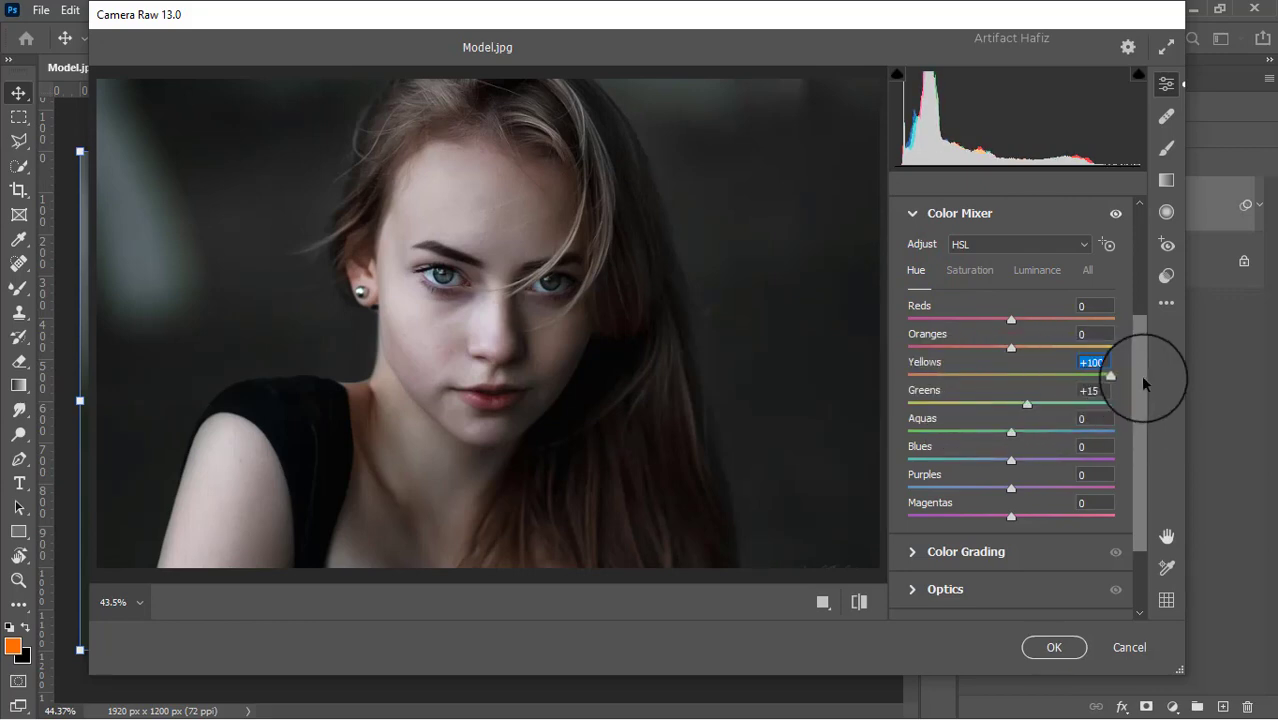
Color grade the portrait by tinting the shadows slightly blue and the highlights orange with hue 37 and saturation 11.
{"action": "scroll", "coordinate": [1037, 405], "scroll_direction": "down", "scroll_amount": 2}
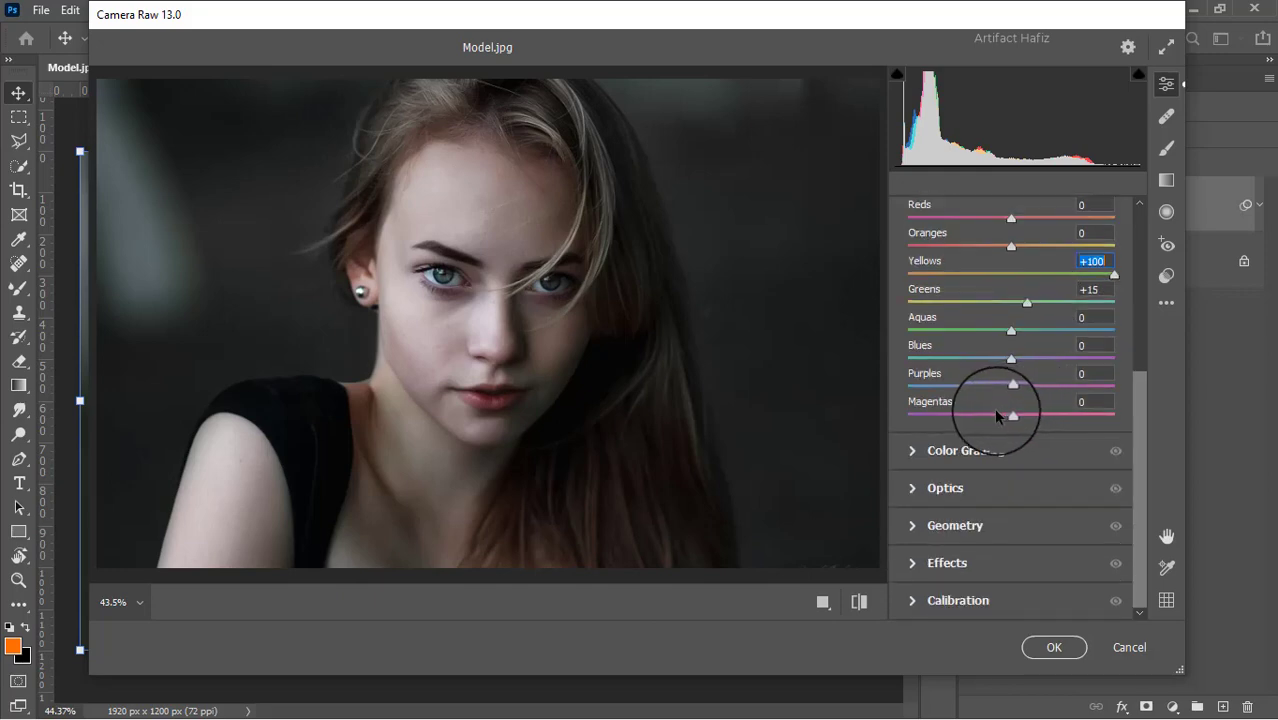
{"action": "left_click", "coordinate": [922, 450]}
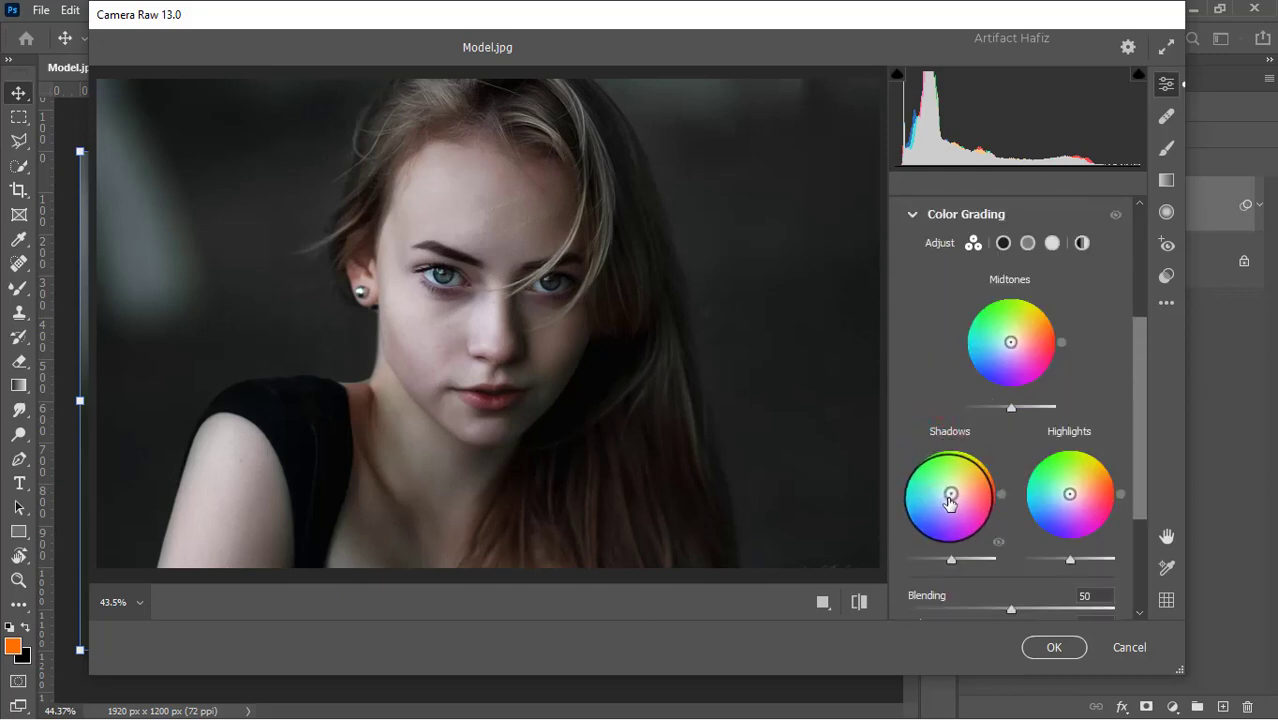
{"action": "left_click_drag", "start_coordinate": [950, 497], "coordinate": [877, 520]}
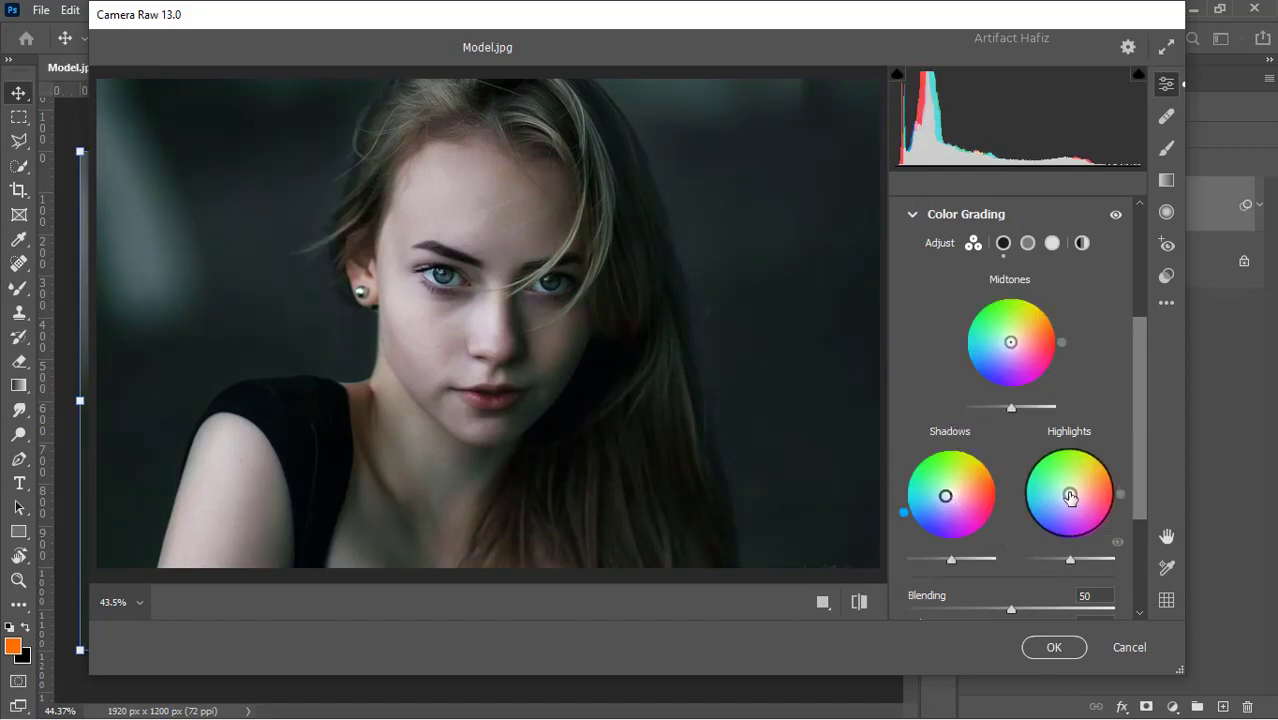
{"action": "left_click_drag", "start_coordinate": [1069, 497], "coordinate": [1010, 447]}
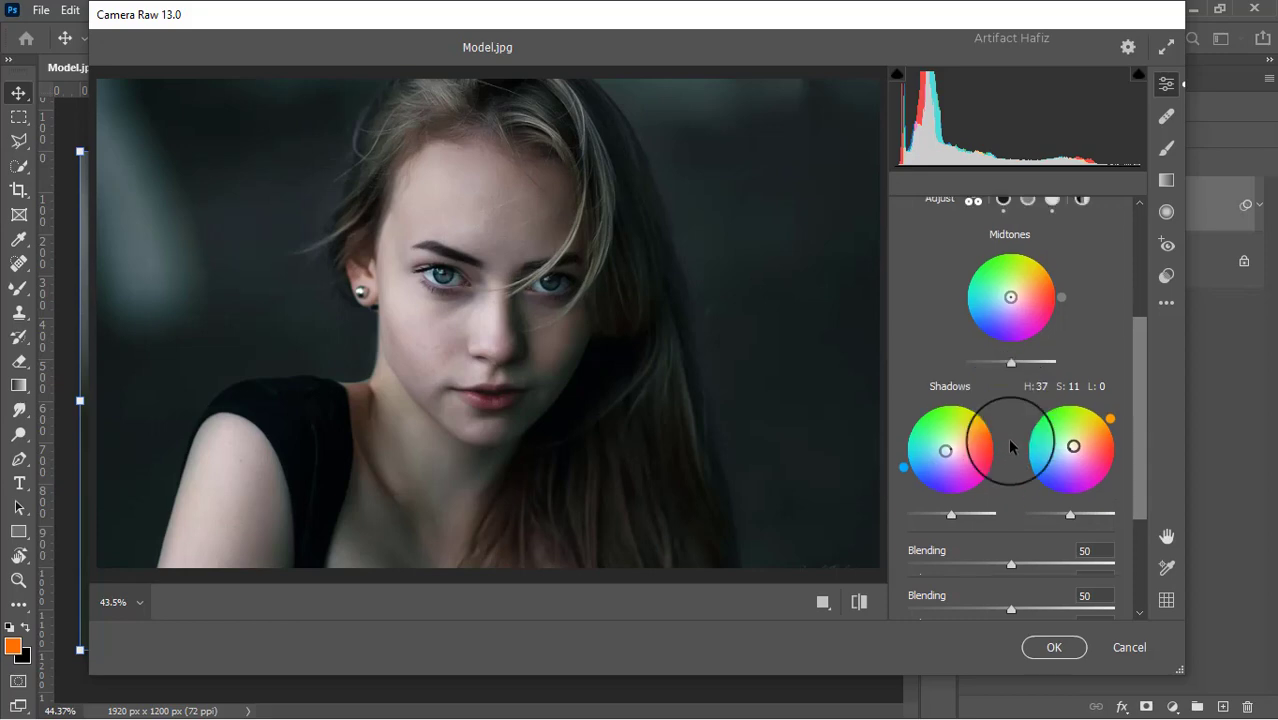
Add a slight dark vignette to the portrait by setting the Effects Vignetting to -5.
{"action": "scroll", "coordinate": [1010, 447], "scroll_direction": "down", "scroll_amount": 2}
{"action": "scroll", "coordinate": [958, 485], "scroll_direction": "down", "scroll_amount": 1}
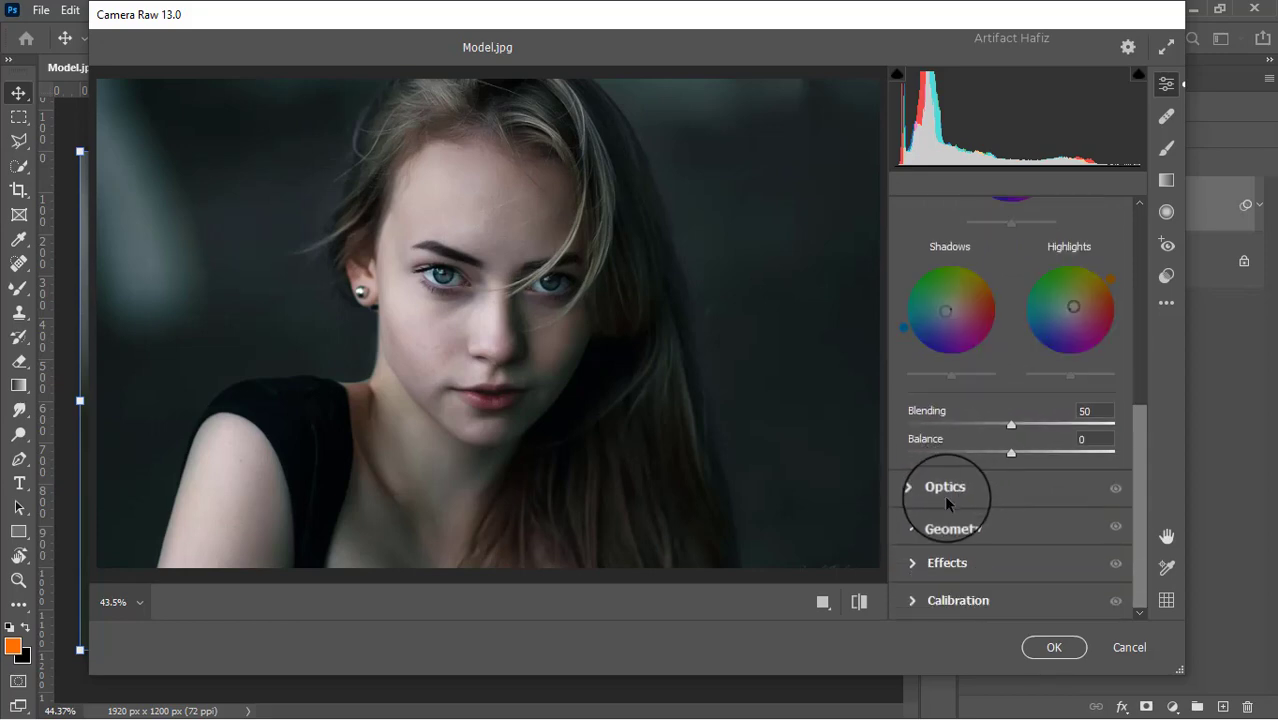
{"action": "left_click", "coordinate": [921, 562]}
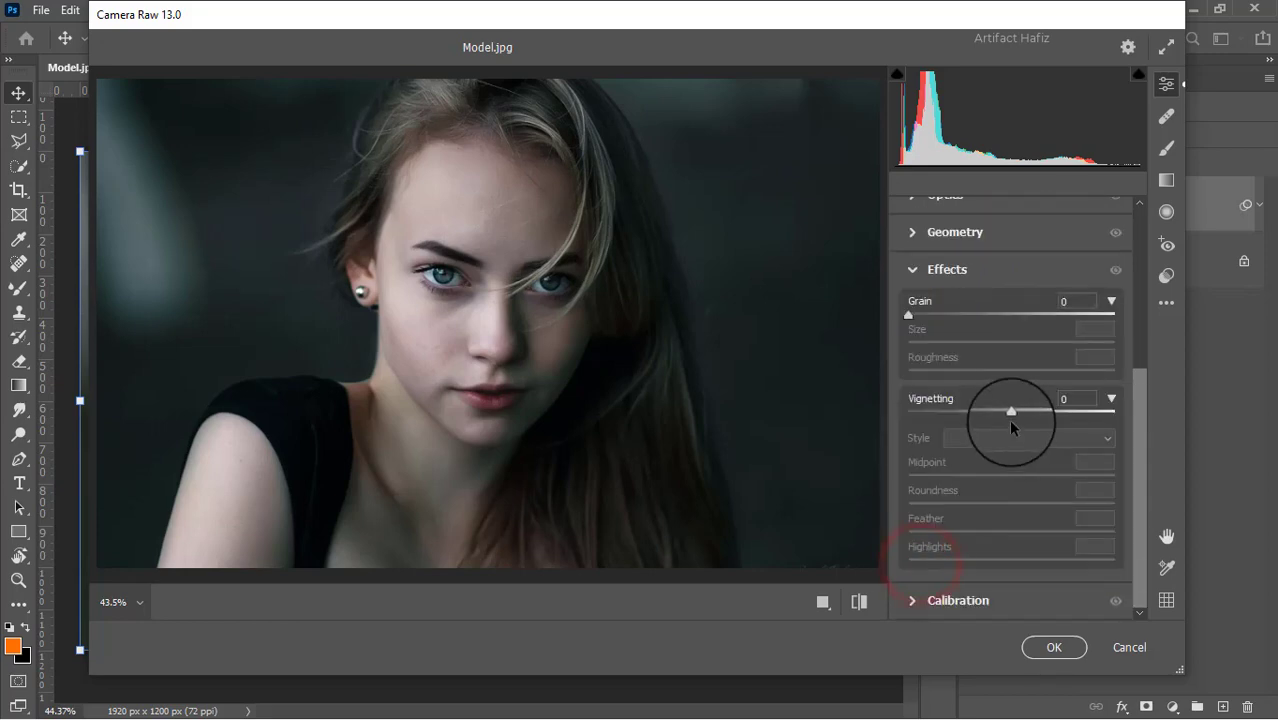
{"action": "left_click_drag", "start_coordinate": [1011, 411], "coordinate": [1005, 411]}
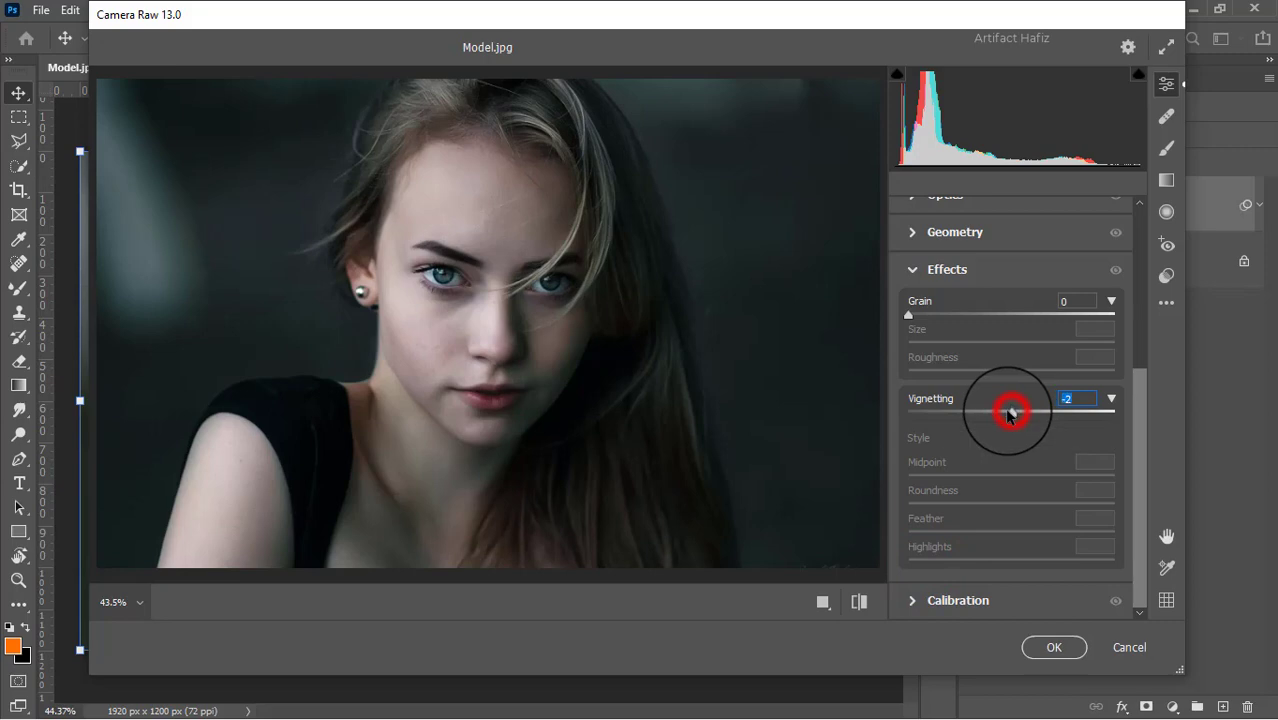
Set the Calibration saturation to Red Primary -15, Green Primary +2 and Blue Primary +5, and apply the Camera Raw filter.
{"action": "left_click", "coordinate": [920, 600]}
{"action": "left_click_drag", "start_coordinate": [1008, 441], "coordinate": [995, 432]}
{"action": "left_click_drag", "start_coordinate": [1011, 517], "coordinate": [1013, 516]}
{"action": "left_click_drag", "start_coordinate": [1011, 602], "coordinate": [1014, 602]}
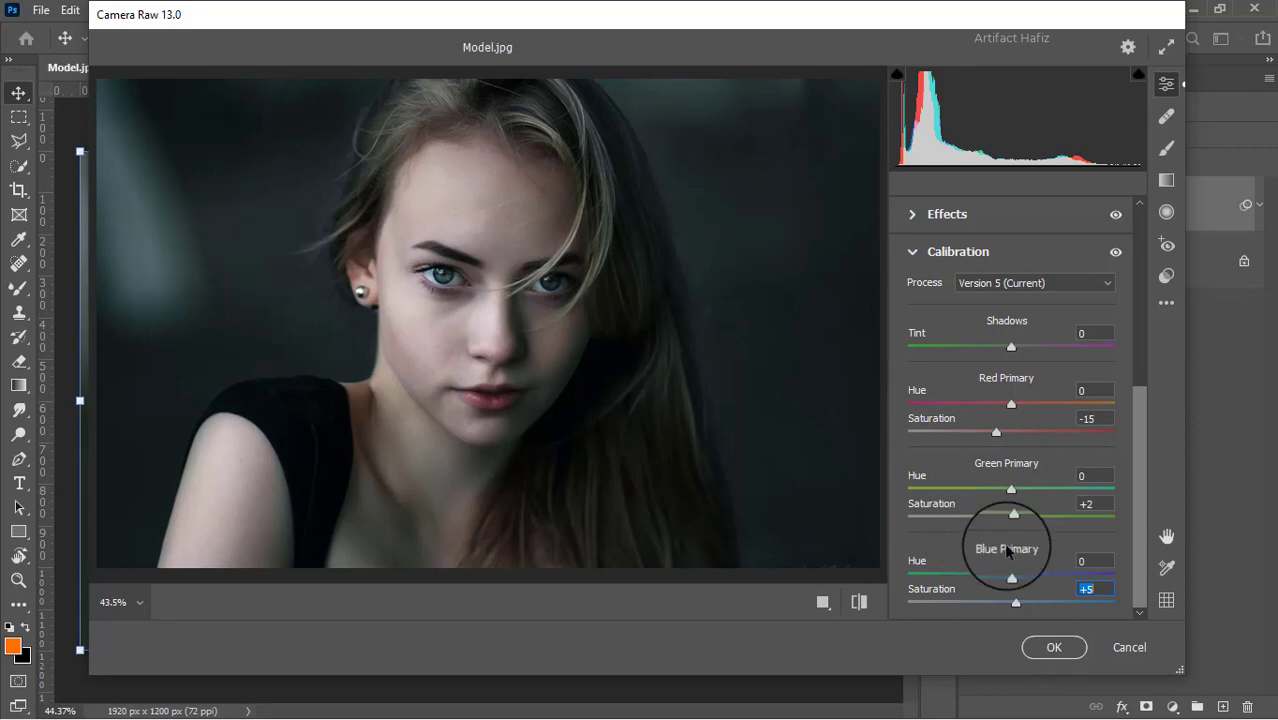
{"action": "left_click", "coordinate": [1053, 647]}
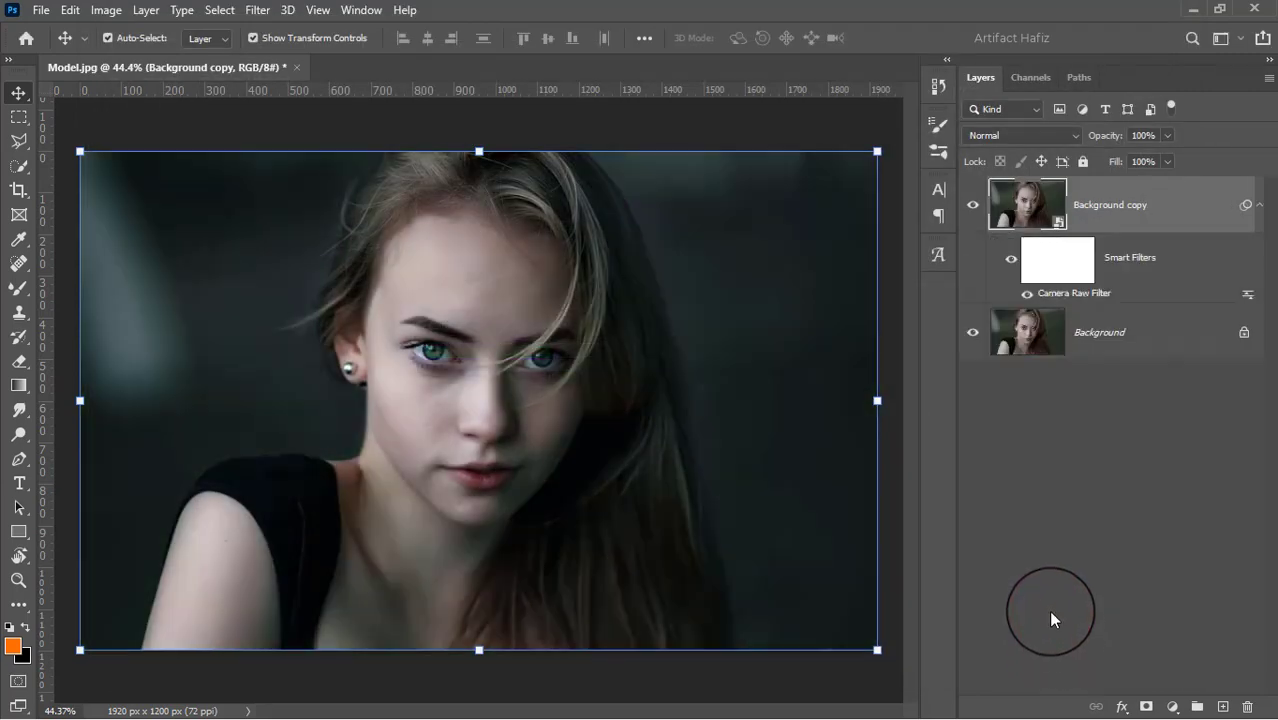
Hide and reshow the Background copy layer to compare the grade with the original photo.
{"action": "left_click", "coordinate": [971, 205]}
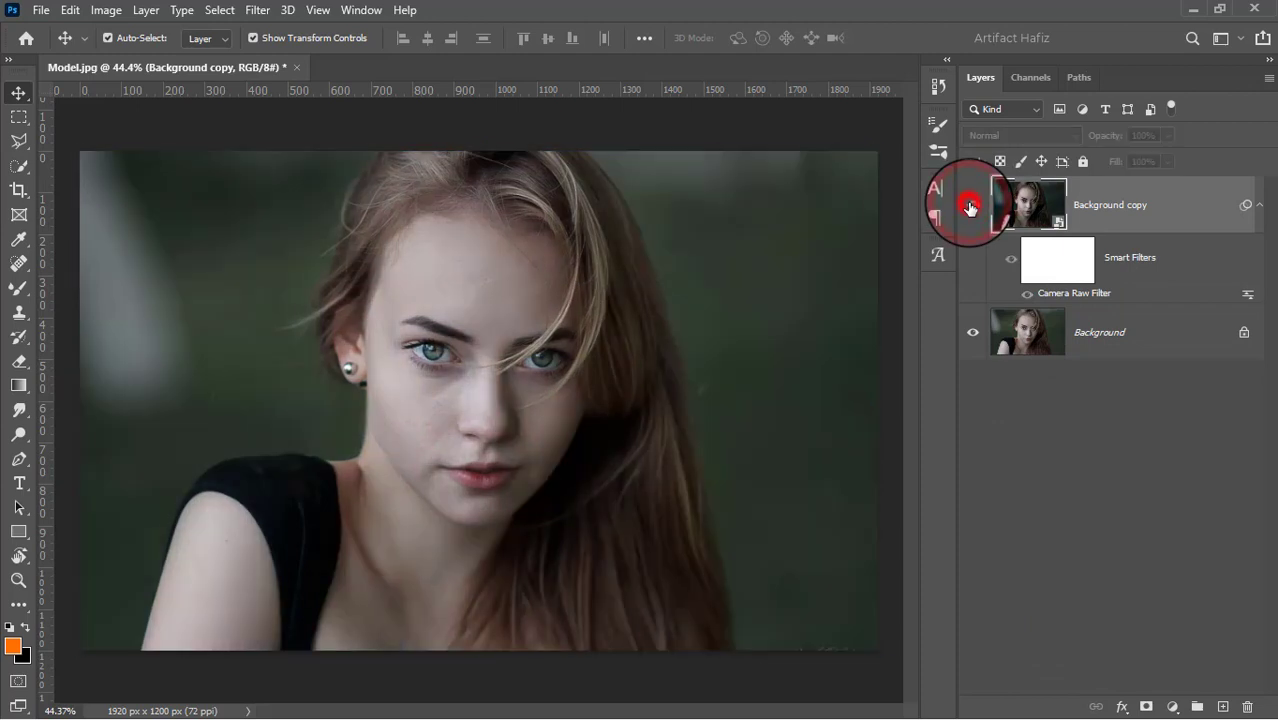
{"action": "left_click", "coordinate": [968, 207]}
{"action": "left_click", "coordinate": [1175, 693]}
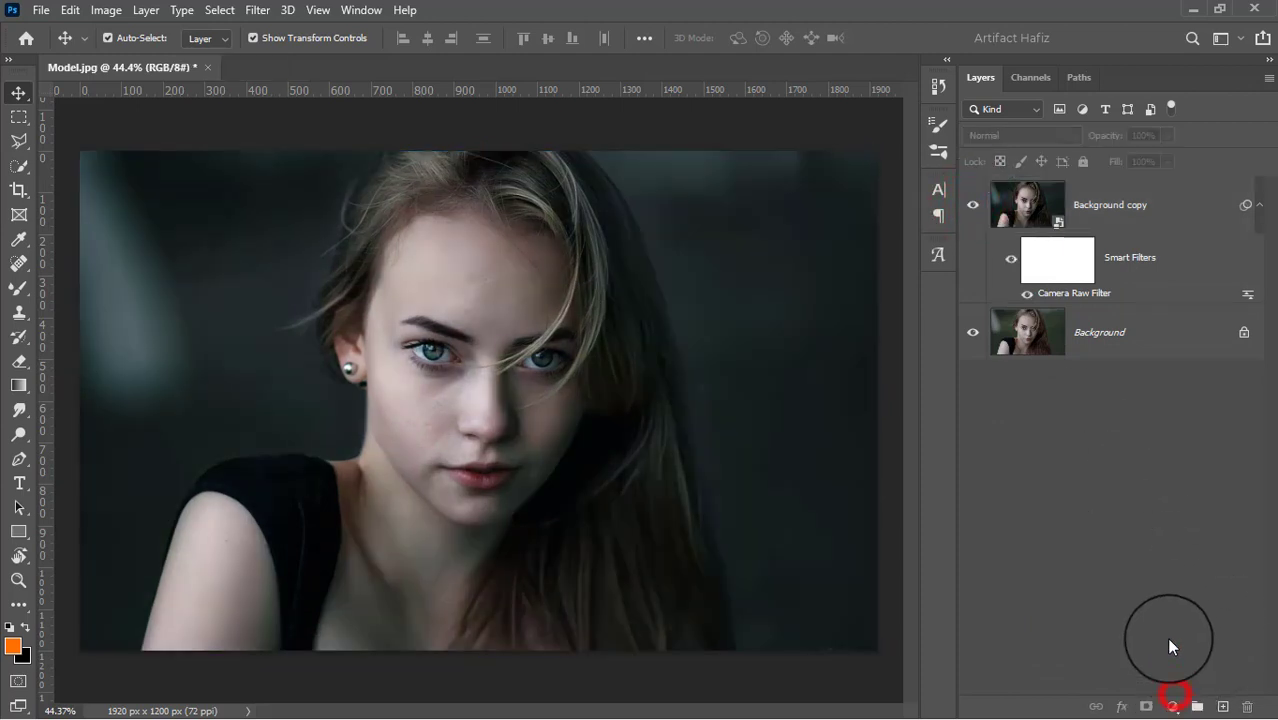
Add a Color Lookup adjustment layer using the Fuji ETERNA 250D Kodak 2395 3DLUT file.
{"action": "left_click", "coordinate": [1172, 704]}
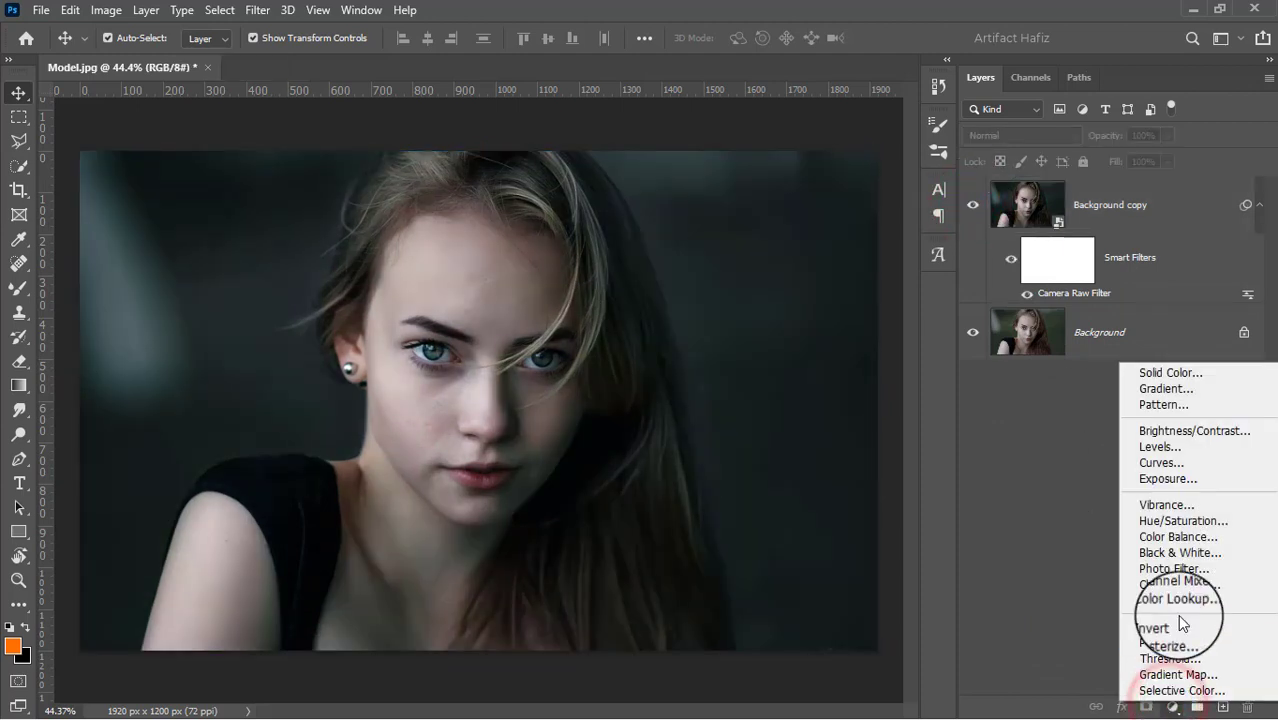
{"action": "left_click", "coordinate": [1176, 598]}
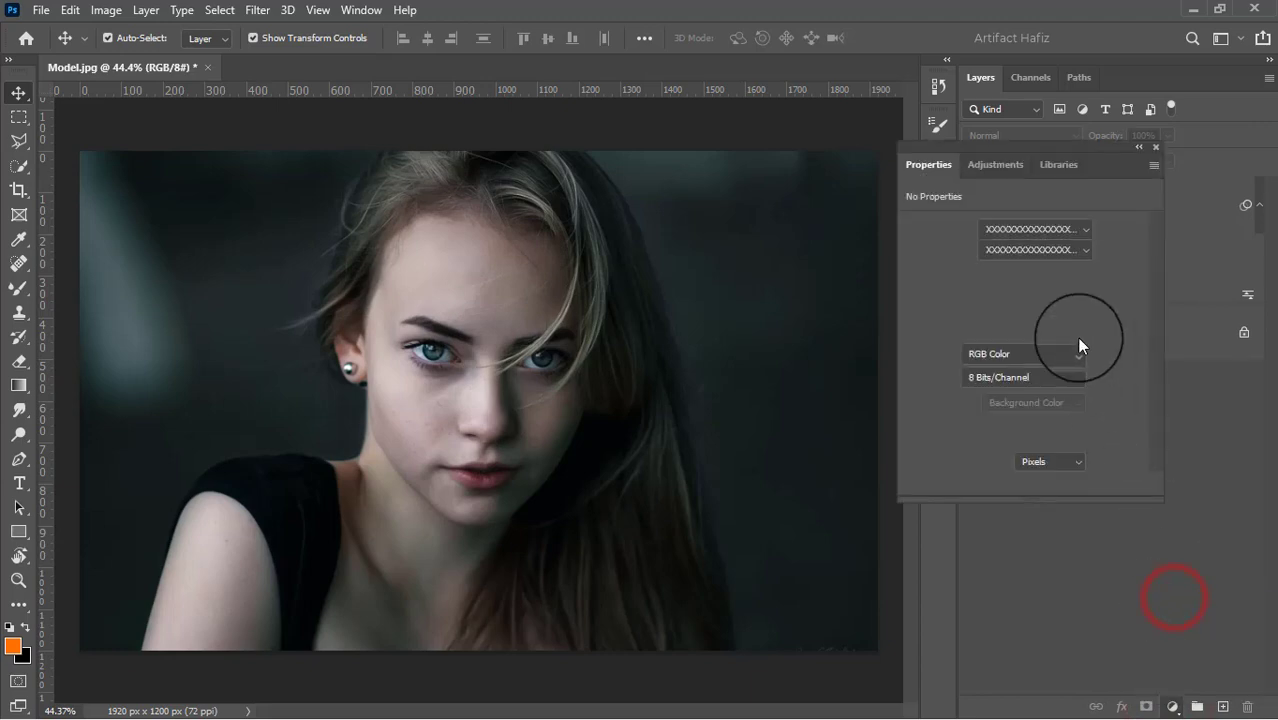
{"action": "left_click", "coordinate": [1034, 226]}
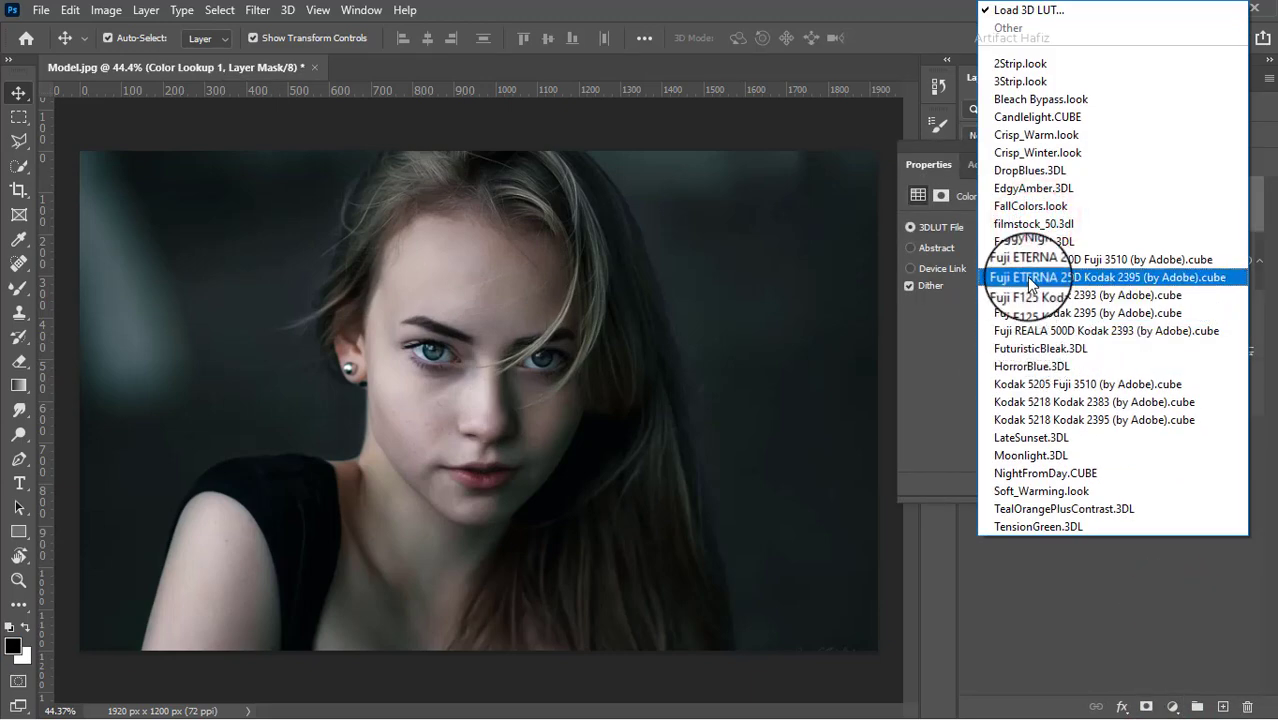
{"action": "left_click", "coordinate": [1030, 280]}
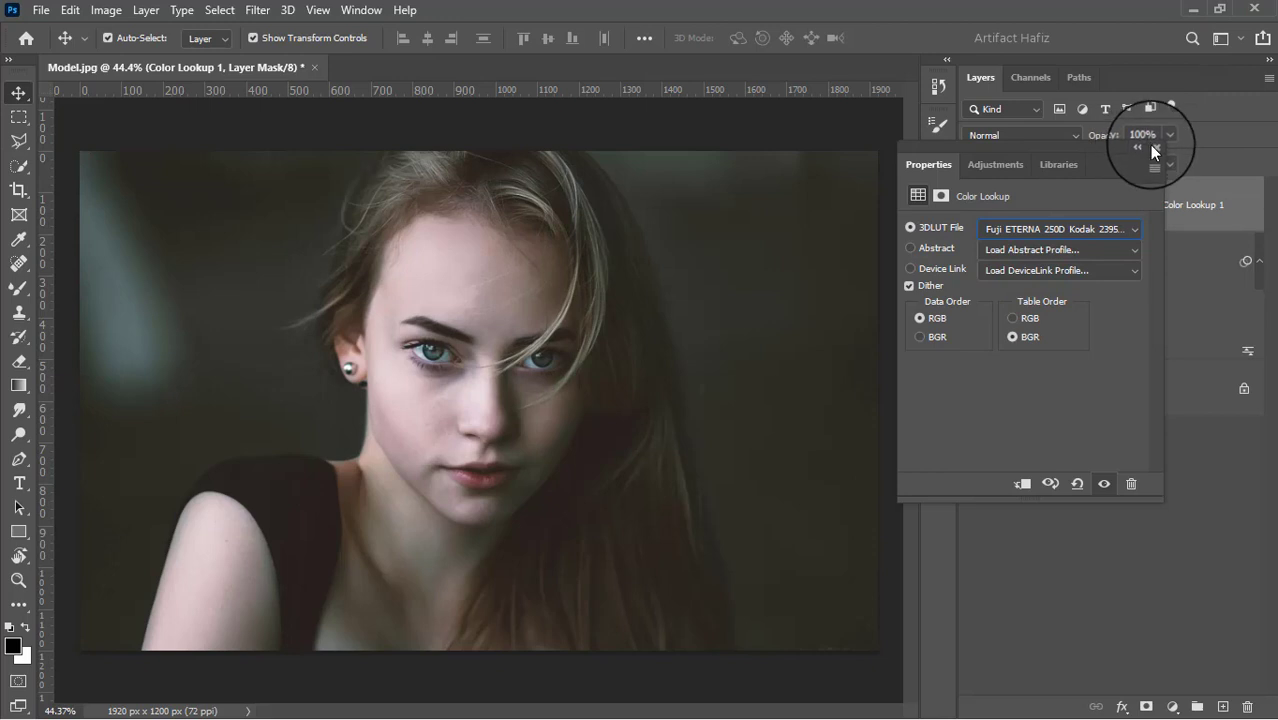
{"action": "left_click", "coordinate": [1155, 150]}
Set the Color Lookup layer's blend mode to Luminosity and its opacity to 22%.
{"action": "left_click", "coordinate": [1050, 137]}
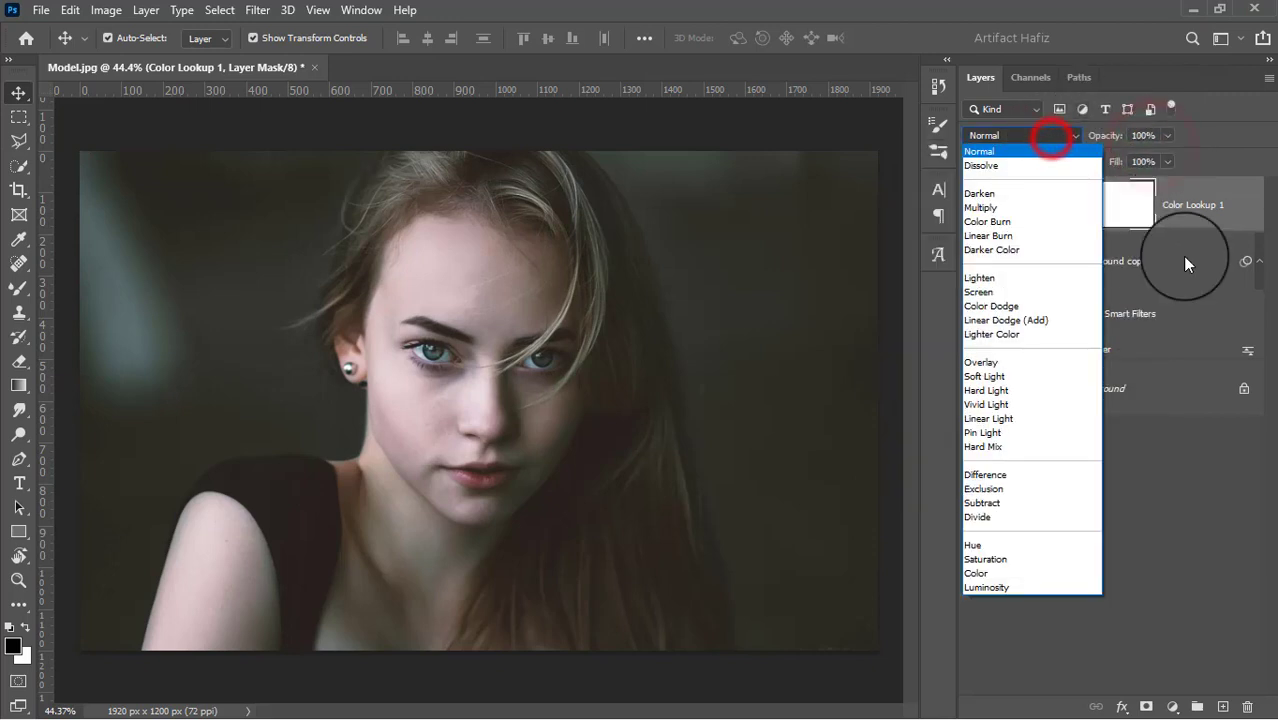
{"action": "left_click", "coordinate": [1000, 588]}
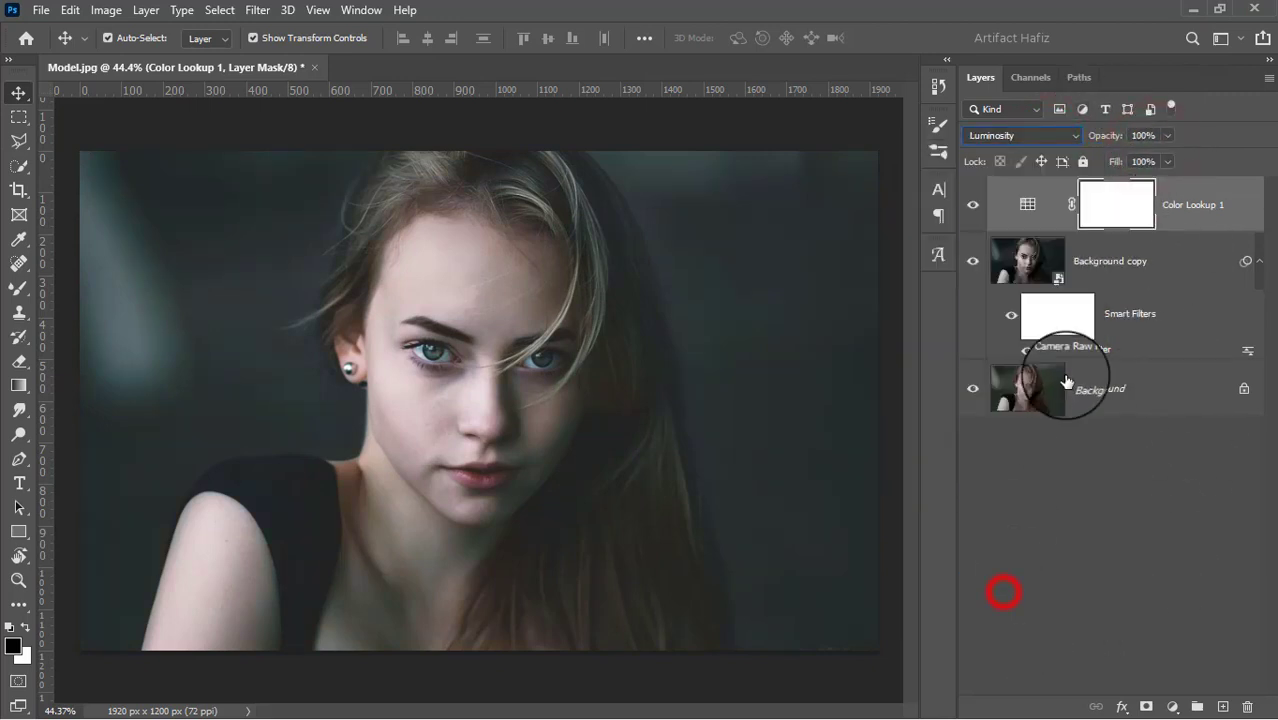
{"action": "left_click", "coordinate": [1165, 137]}
{"action": "left_click_drag", "start_coordinate": [1166, 156], "coordinate": [1099, 163]}
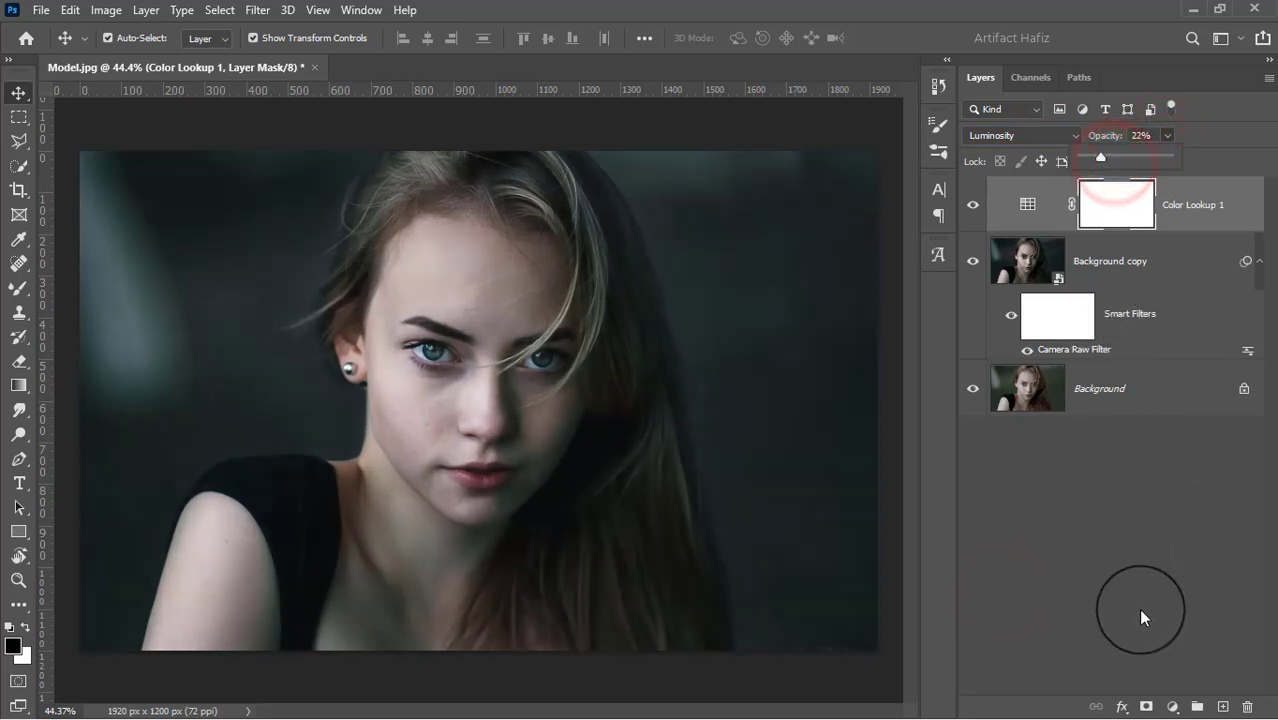
Add a Brightness/Contrast adjustment layer with Brightness set to 8.
{"action": "left_click", "coordinate": [1168, 707]}
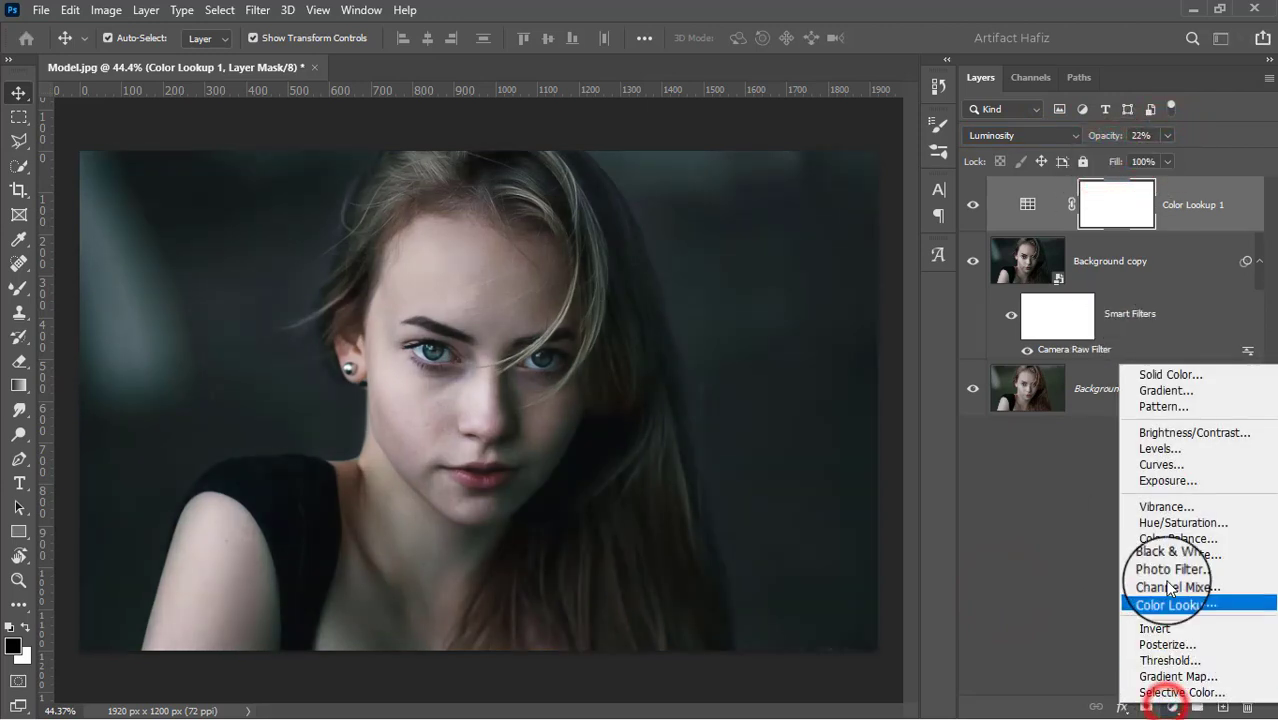
{"action": "left_click", "coordinate": [1165, 431]}
{"action": "left_click_drag", "start_coordinate": [1023, 280], "coordinate": [1028, 279]}
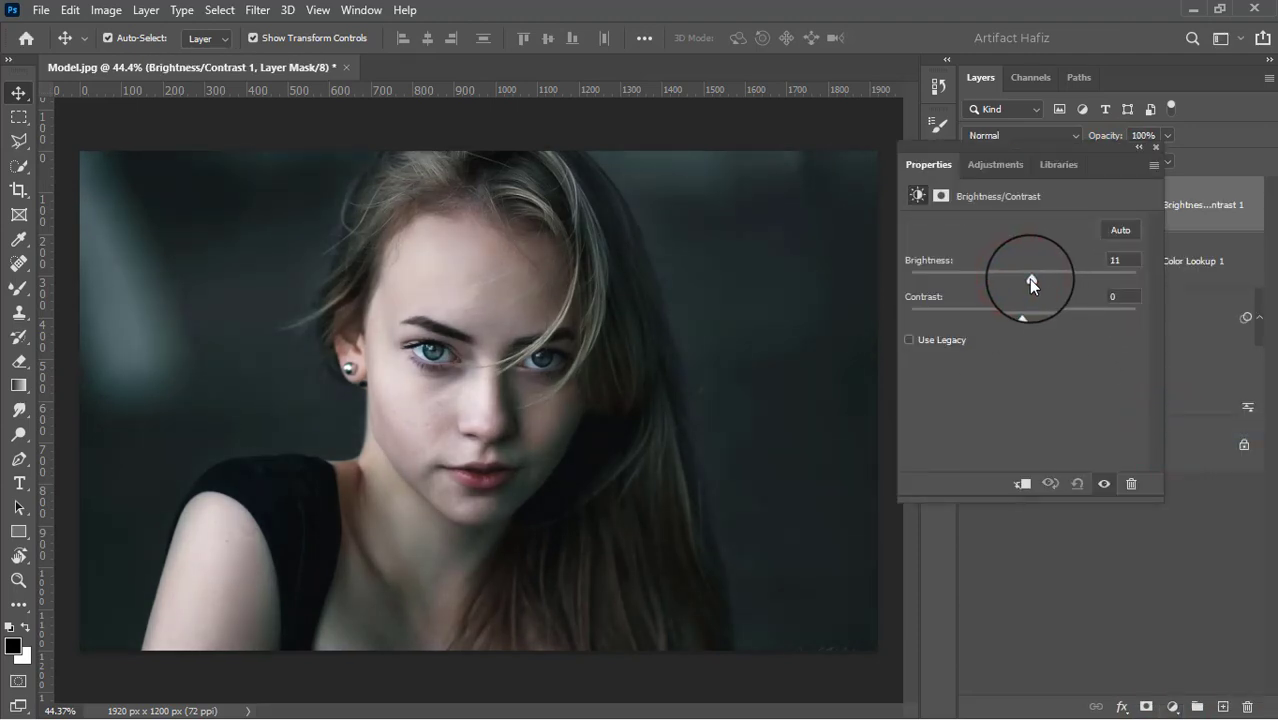
{"action": "left_click", "coordinate": [1155, 145]}
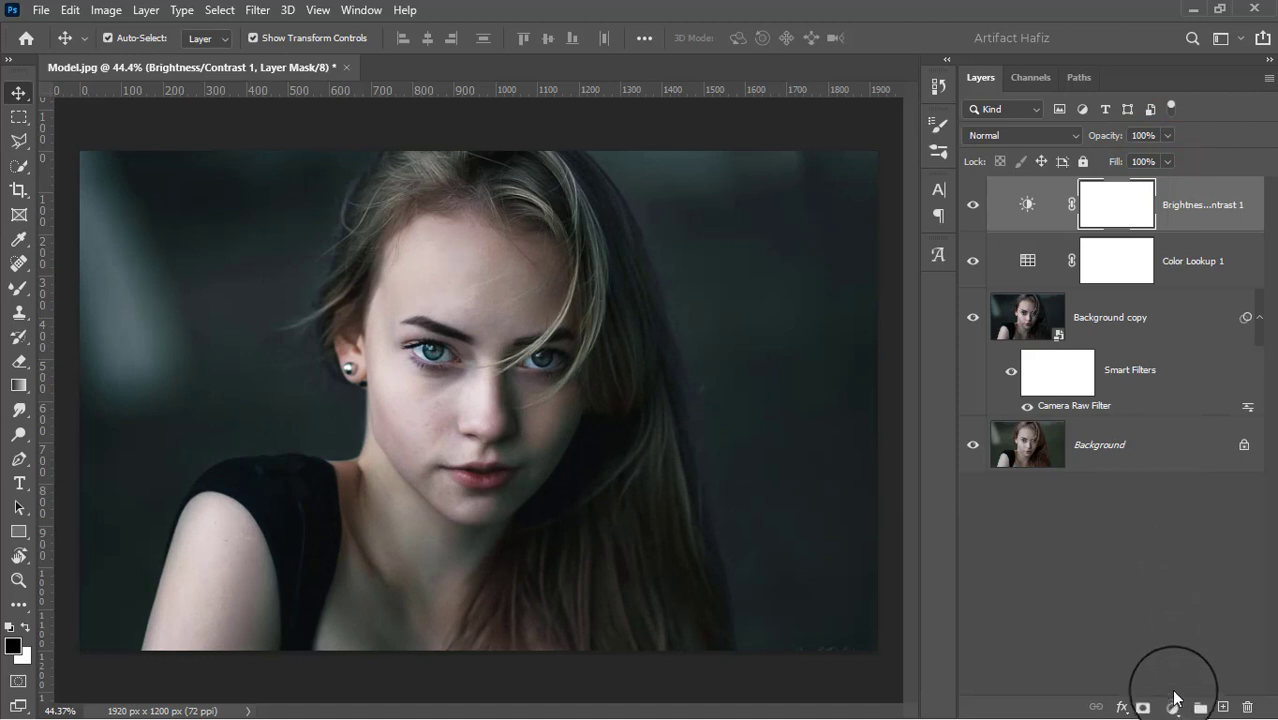
Add a Levels adjustment layer with the black input level at 4 and the white input level at 246.
{"action": "left_click", "coordinate": [1174, 695]}
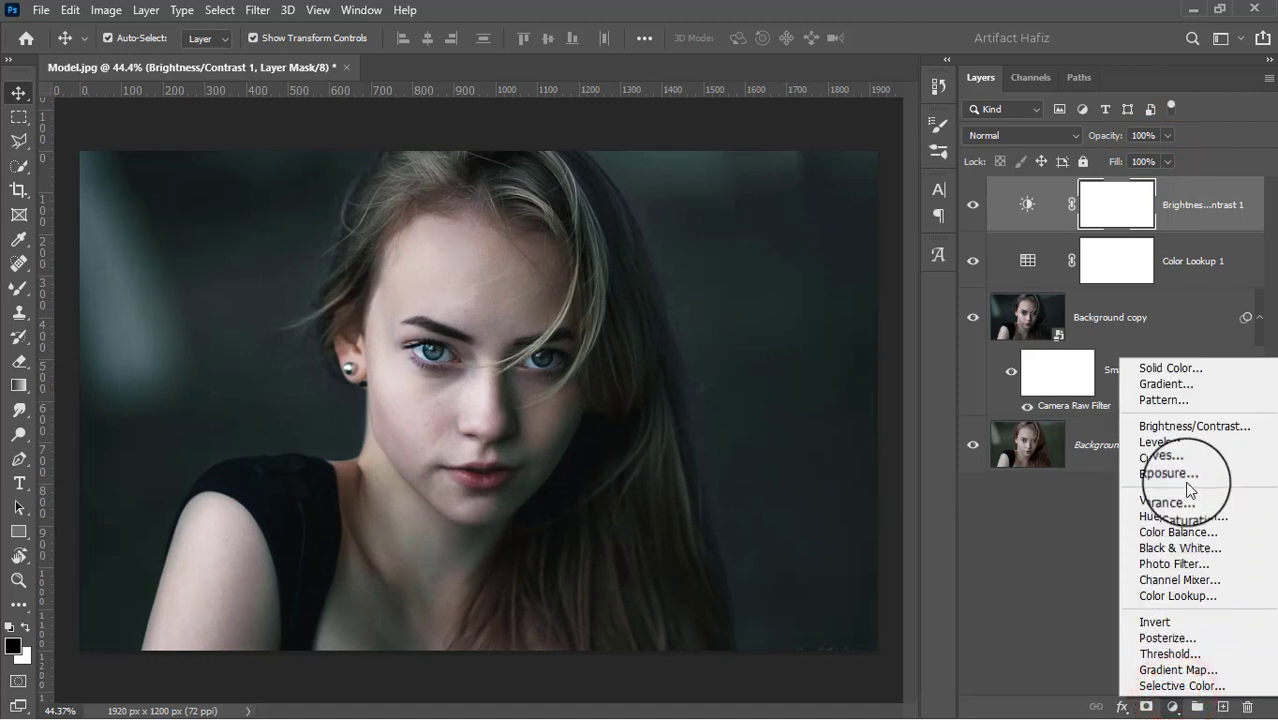
{"action": "left_click", "coordinate": [1160, 441]}
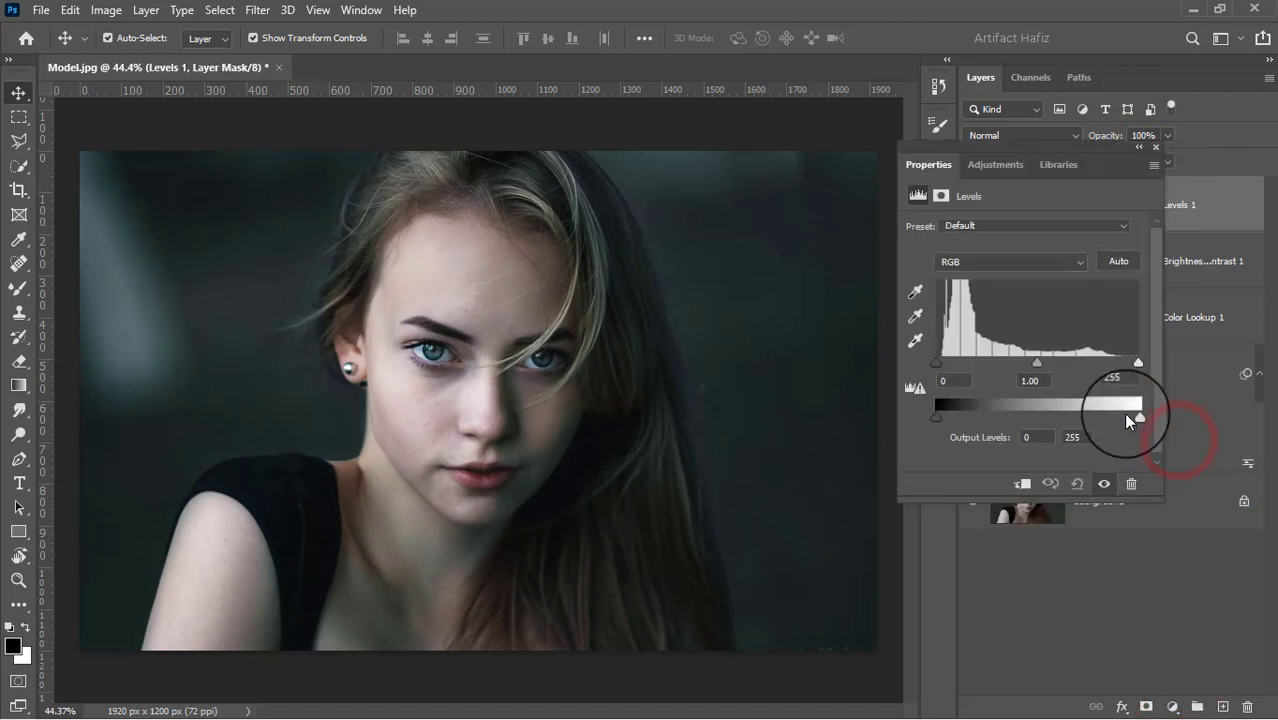
{"action": "left_click_drag", "start_coordinate": [1138, 362], "coordinate": [1124, 362]}
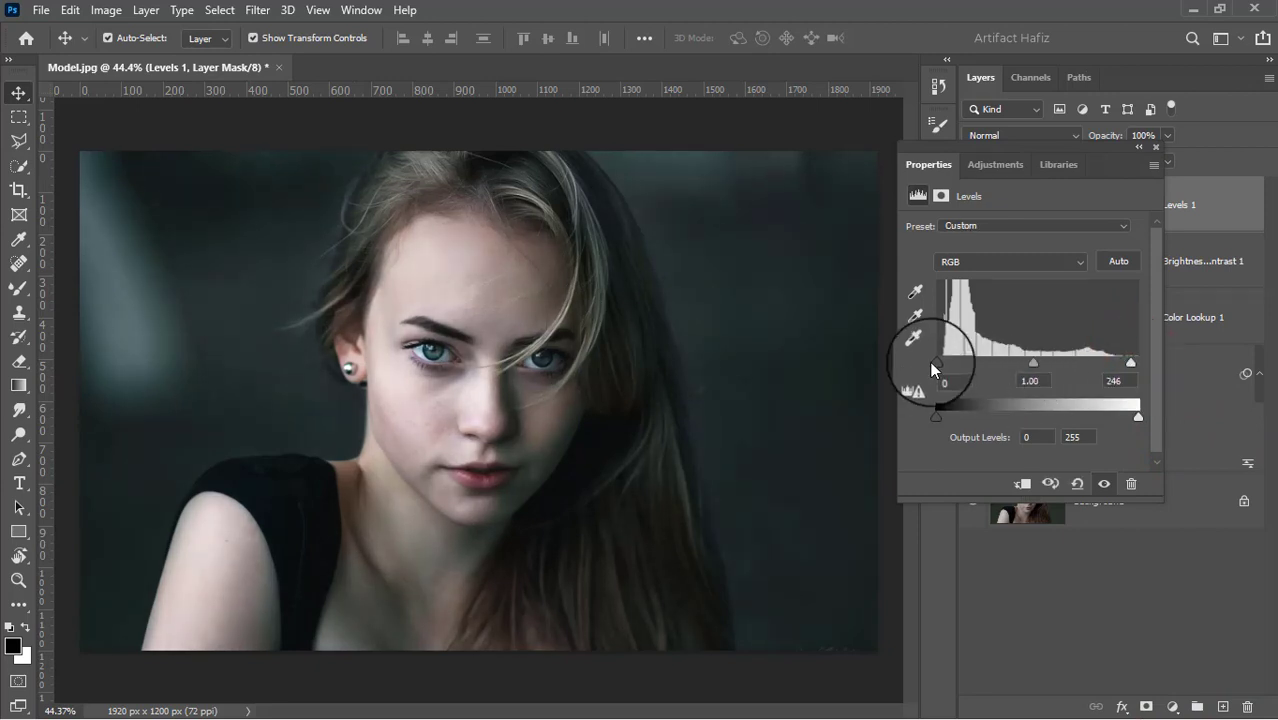
{"action": "left_click_drag", "start_coordinate": [931, 363], "coordinate": [940, 362]}
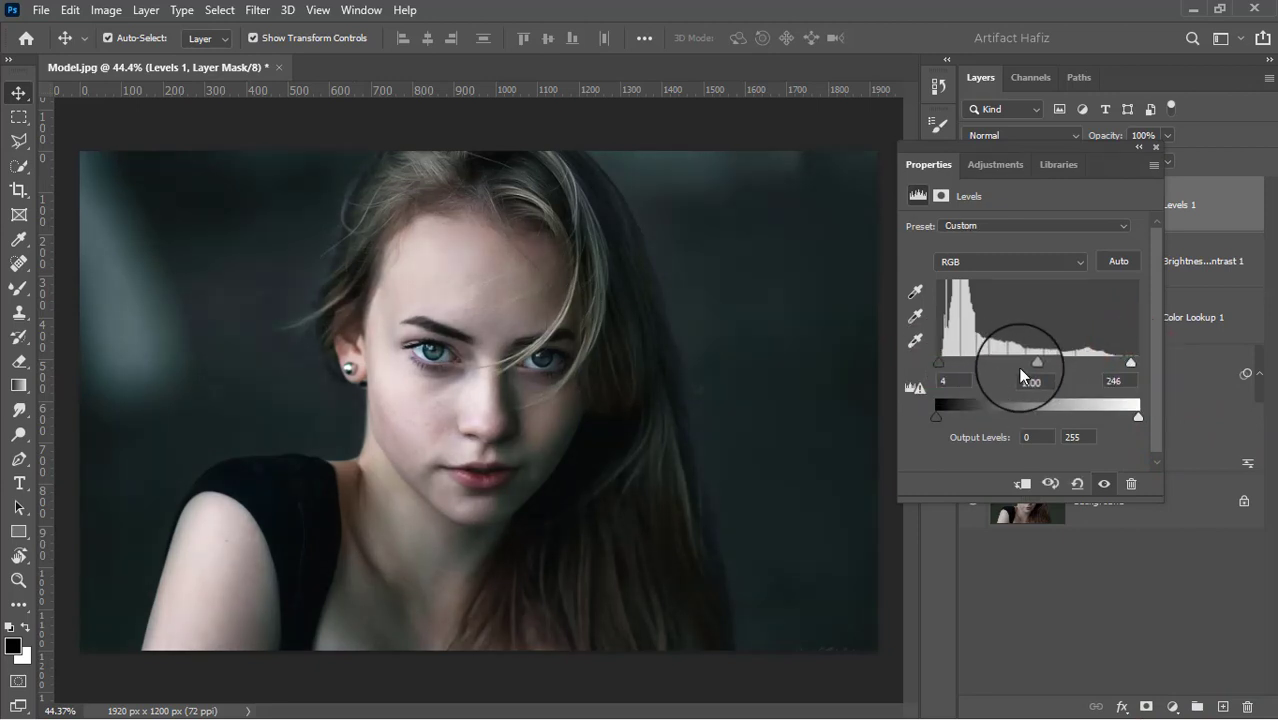
{"action": "left_click_drag", "start_coordinate": [1037, 368], "coordinate": [1034, 362]}
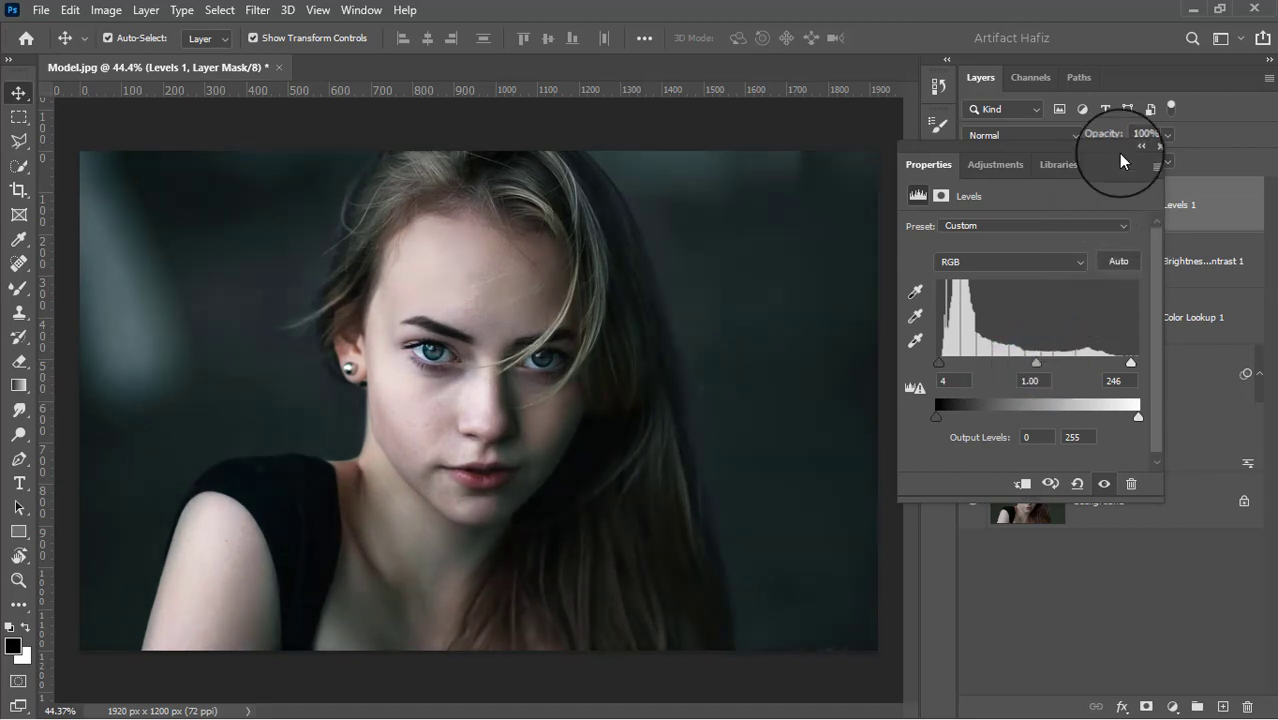
{"action": "left_click", "coordinate": [1156, 148]}
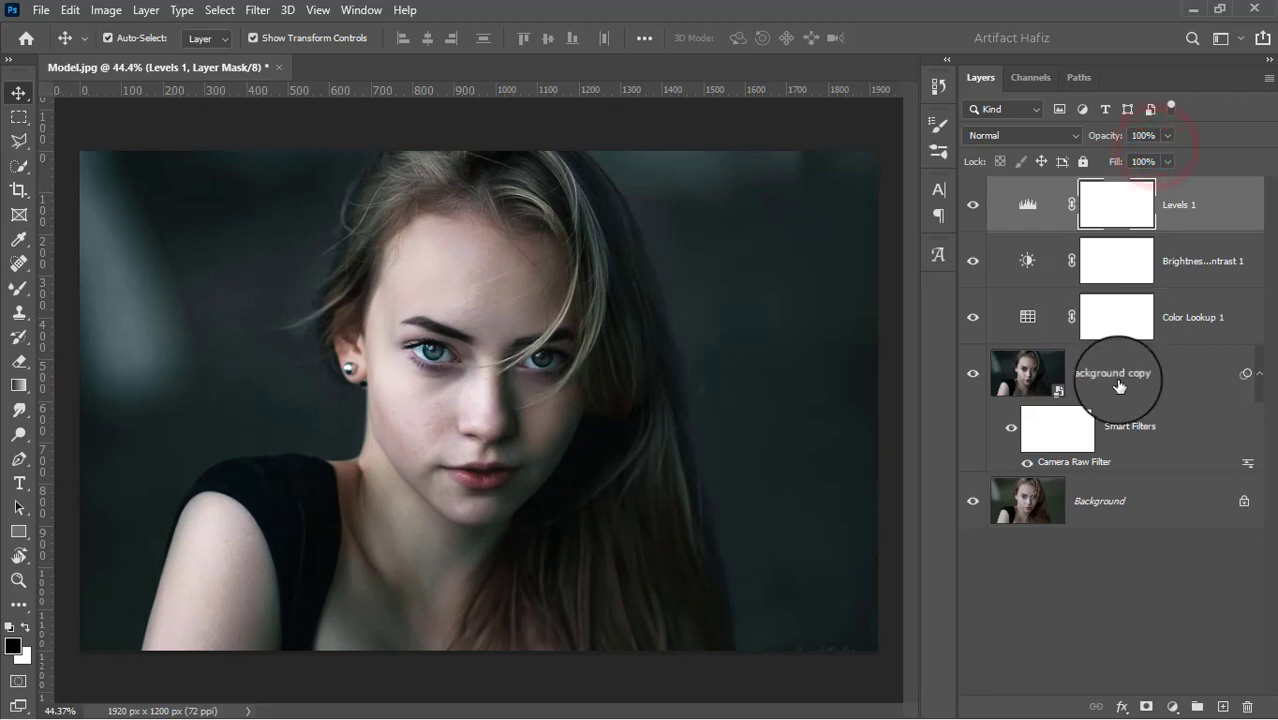
Add a Curves adjustment layer, anchor the RGB curve in the shadows and pull its highlights slightly down.
{"action": "left_click", "coordinate": [1174, 707]}
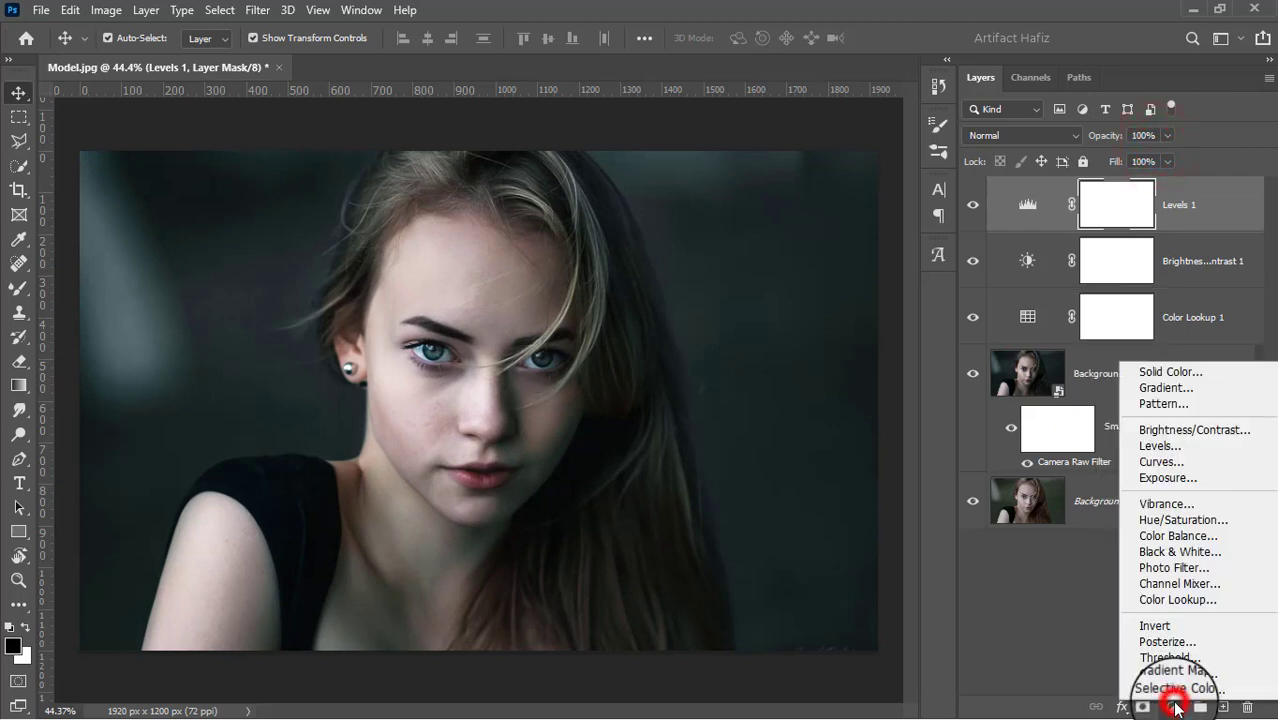
{"action": "left_click", "coordinate": [1160, 461]}
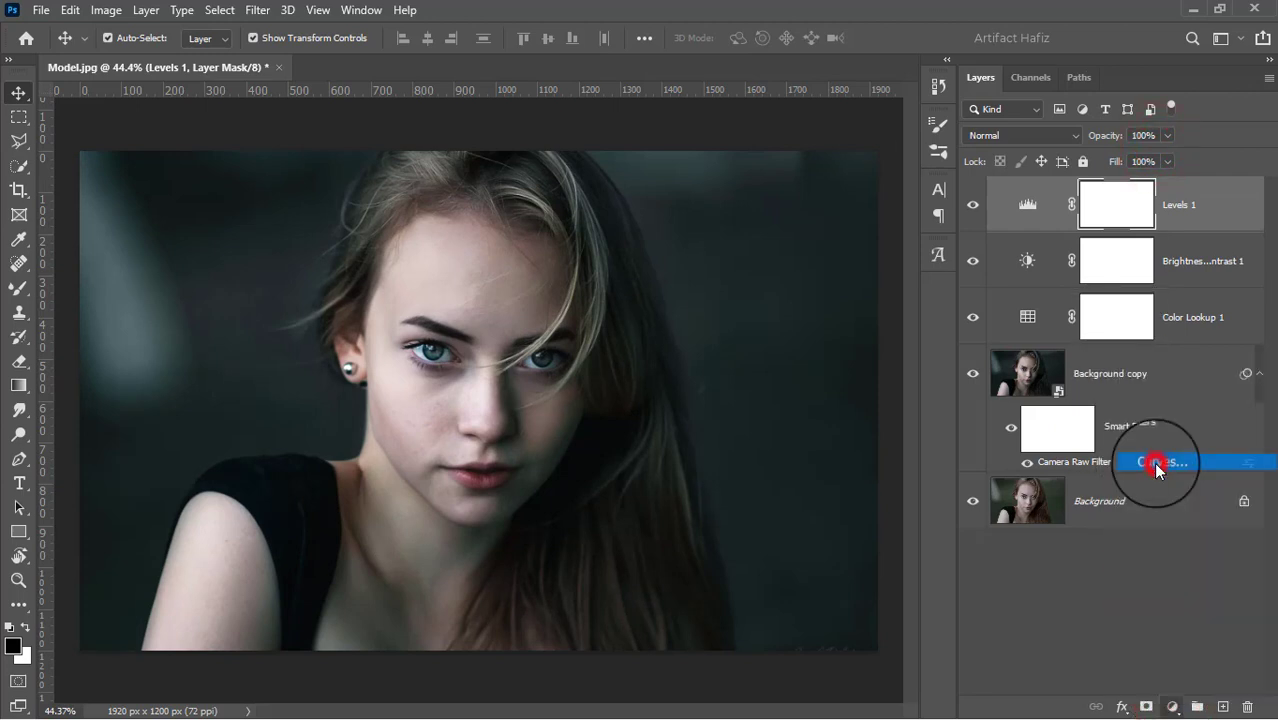
{"action": "left_click_drag", "start_coordinate": [1040, 367], "coordinate": [1043, 368]}
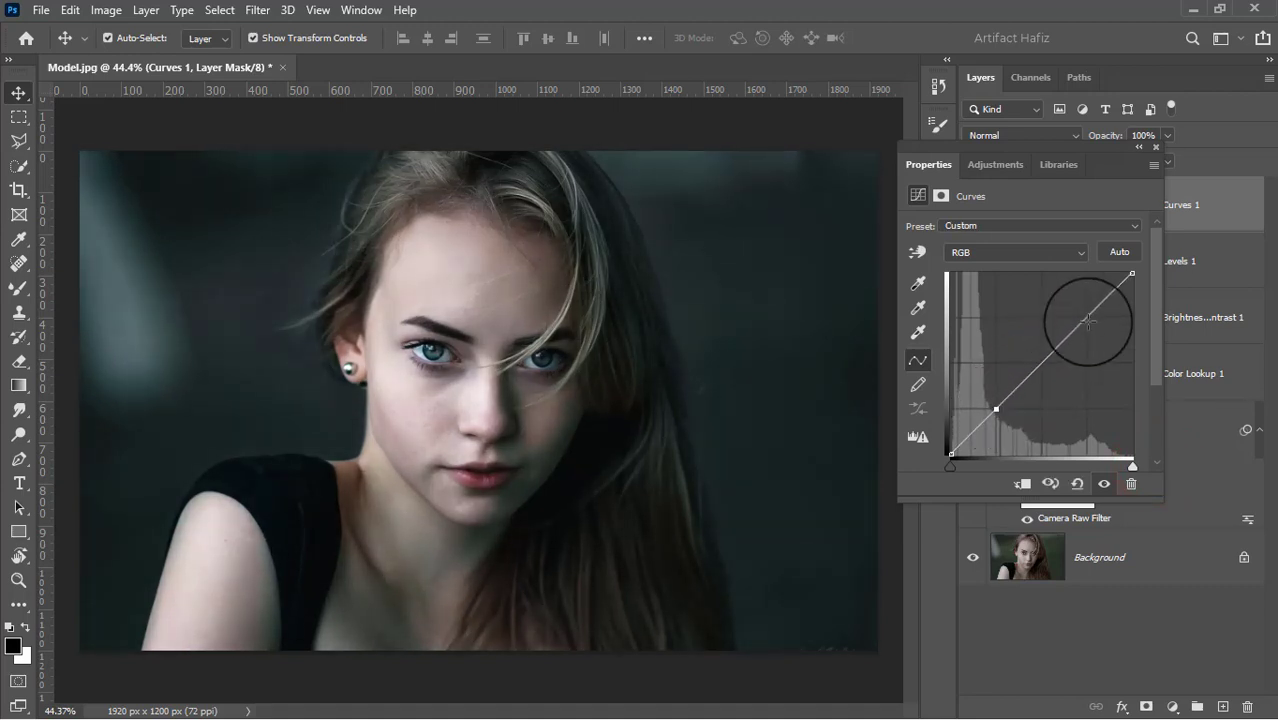
{"action": "left_click_drag", "start_coordinate": [1088, 320], "coordinate": [1090, 327]}
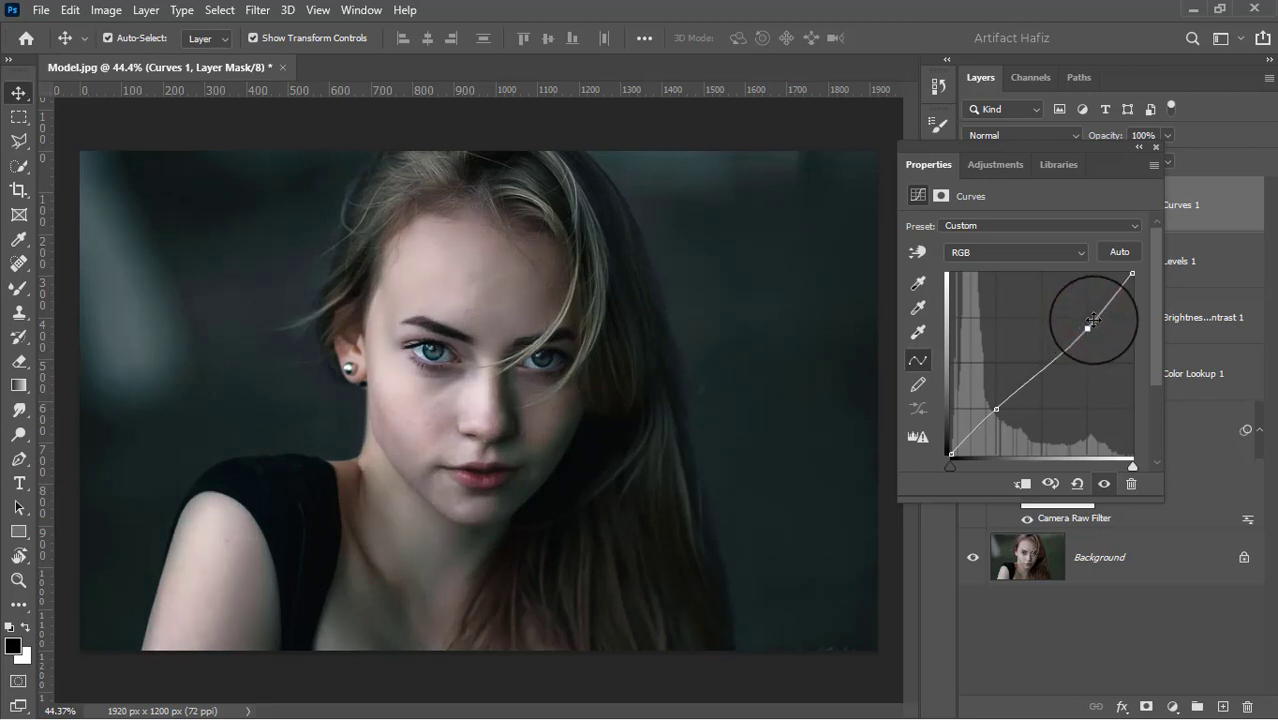
{"action": "left_click", "coordinate": [1154, 147]}
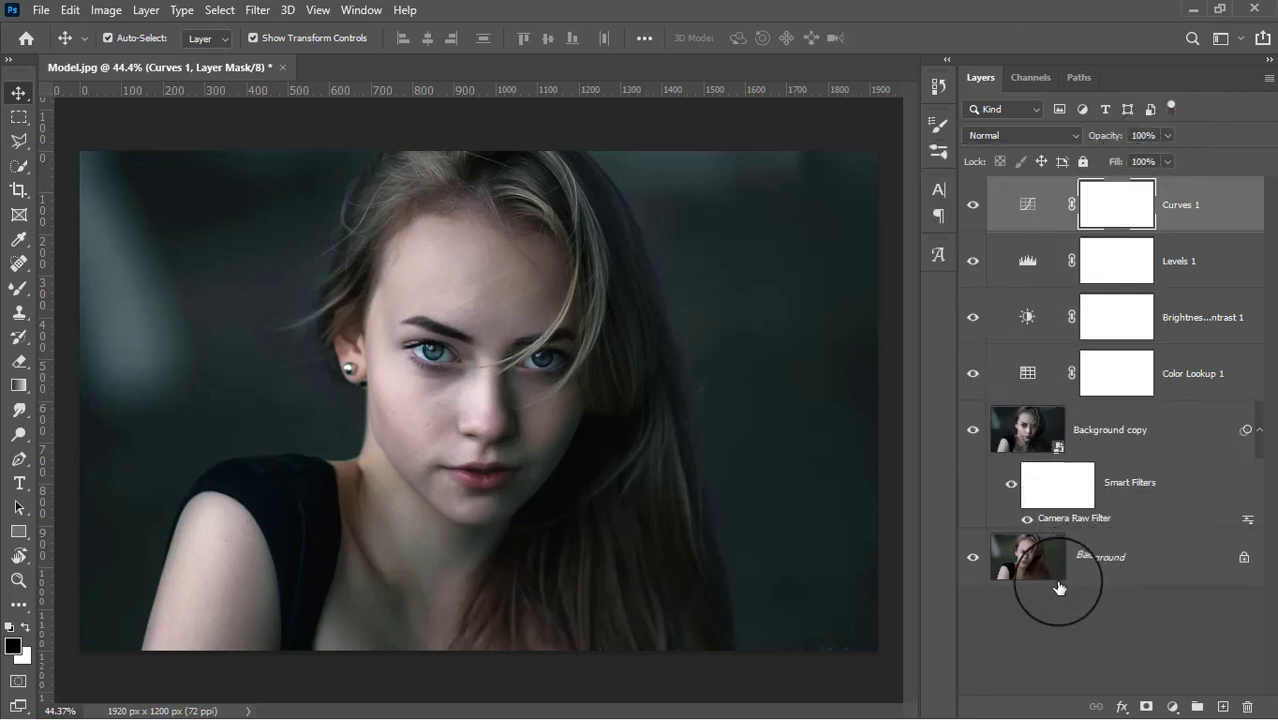
Stamp all visible layers into a new top layer and convert it for Smart Filters.
{"action": "key", "text": "ctrl+alt+shift+e"}
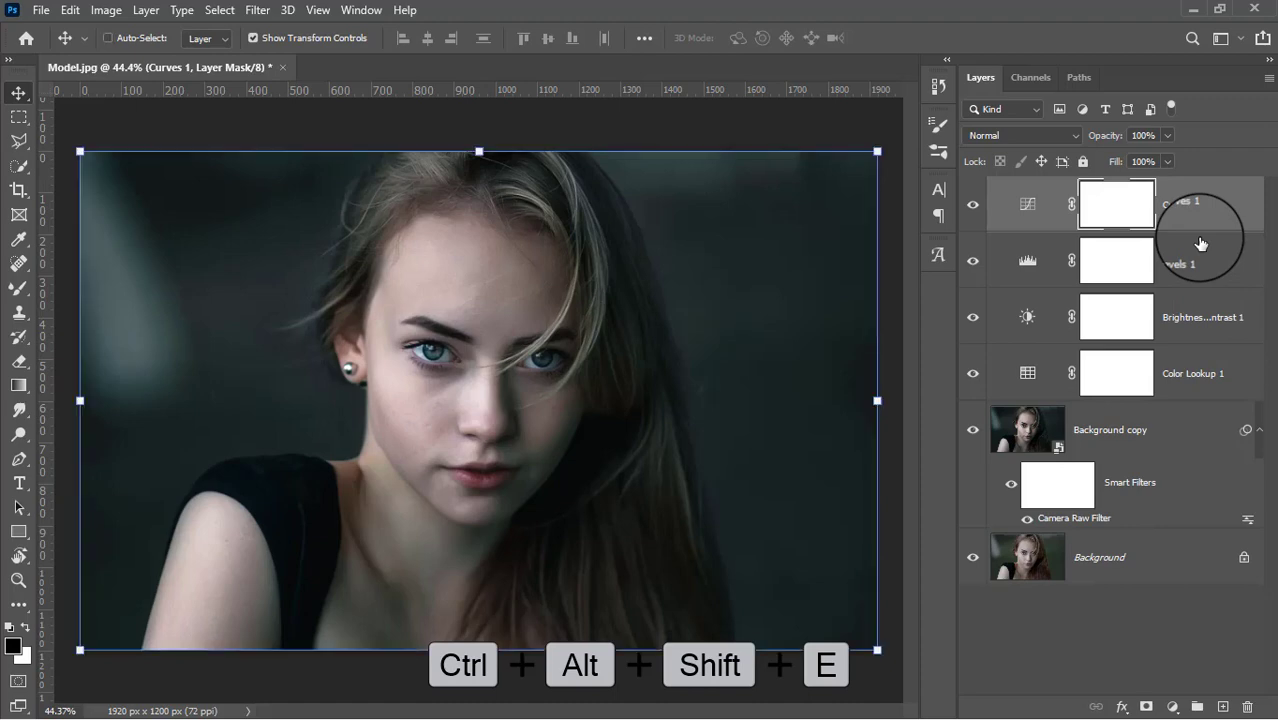
{"action": "left_click", "coordinate": [252, 11]}
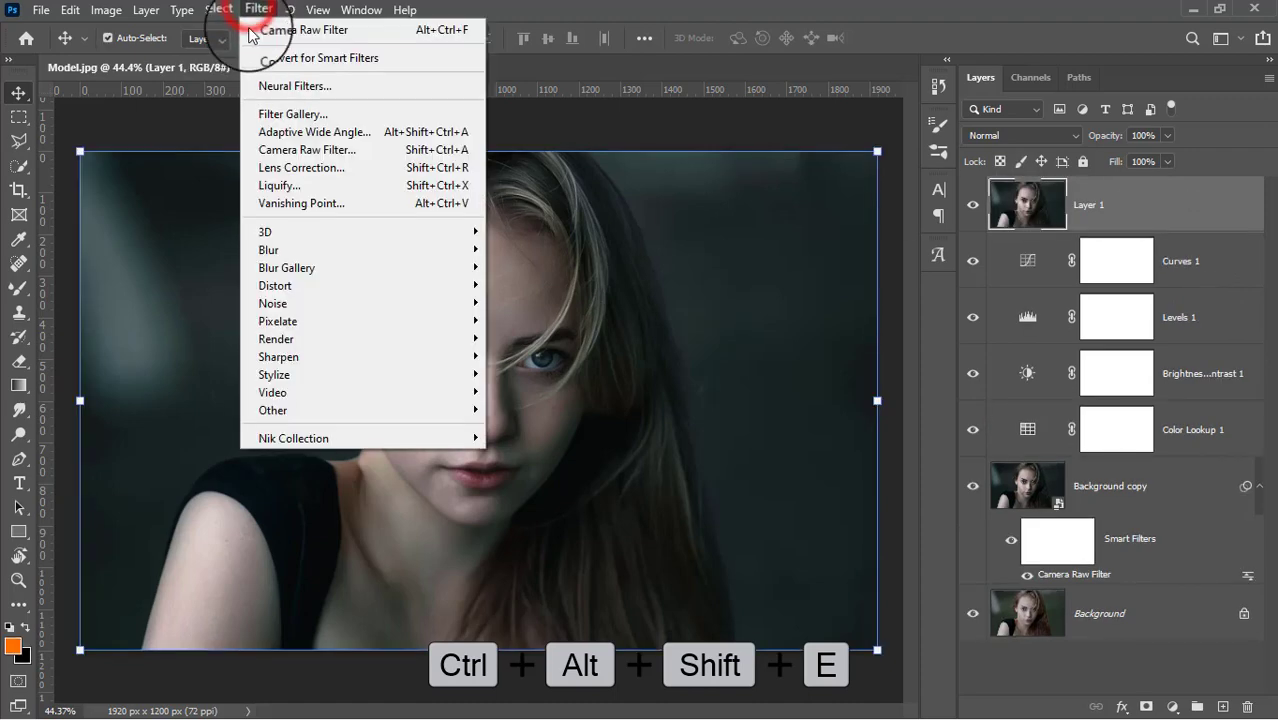
{"action": "left_click", "coordinate": [262, 60]}
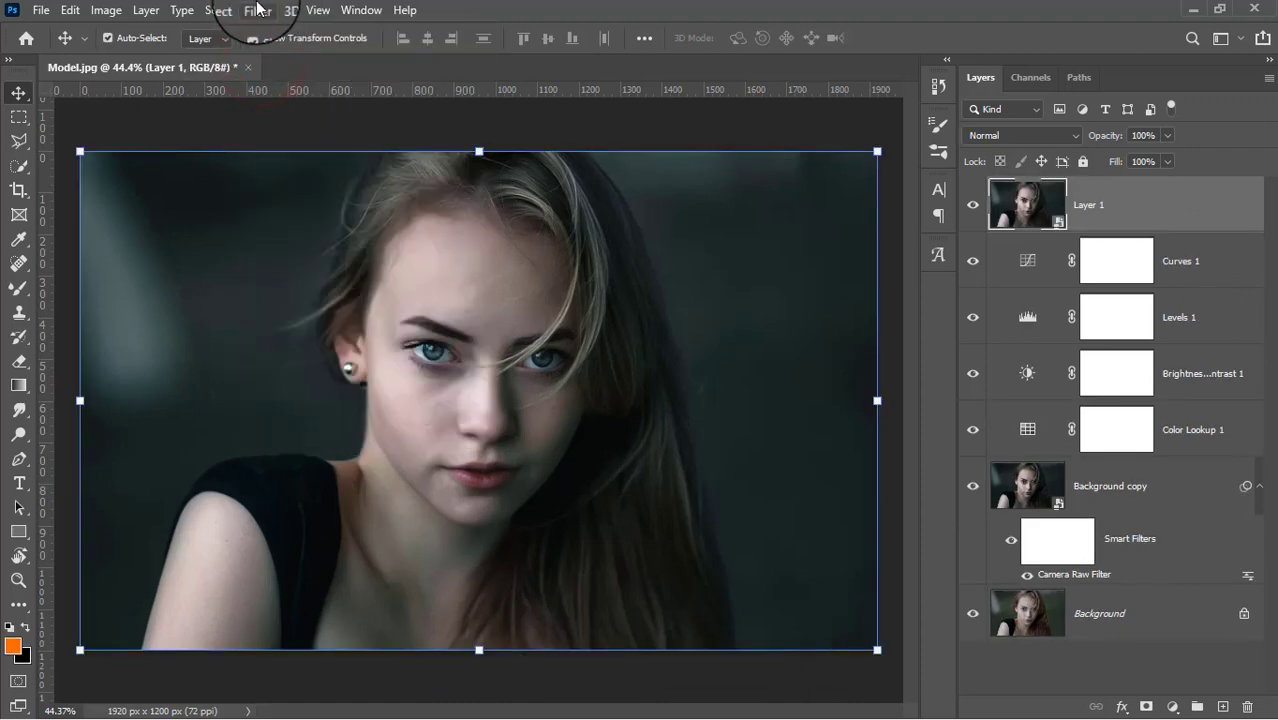
Apply the Camera Raw filter to the merged layer with Noise Reduction set to 100.
{"action": "left_click", "coordinate": [257, 10]}
{"action": "left_click", "coordinate": [285, 148]}
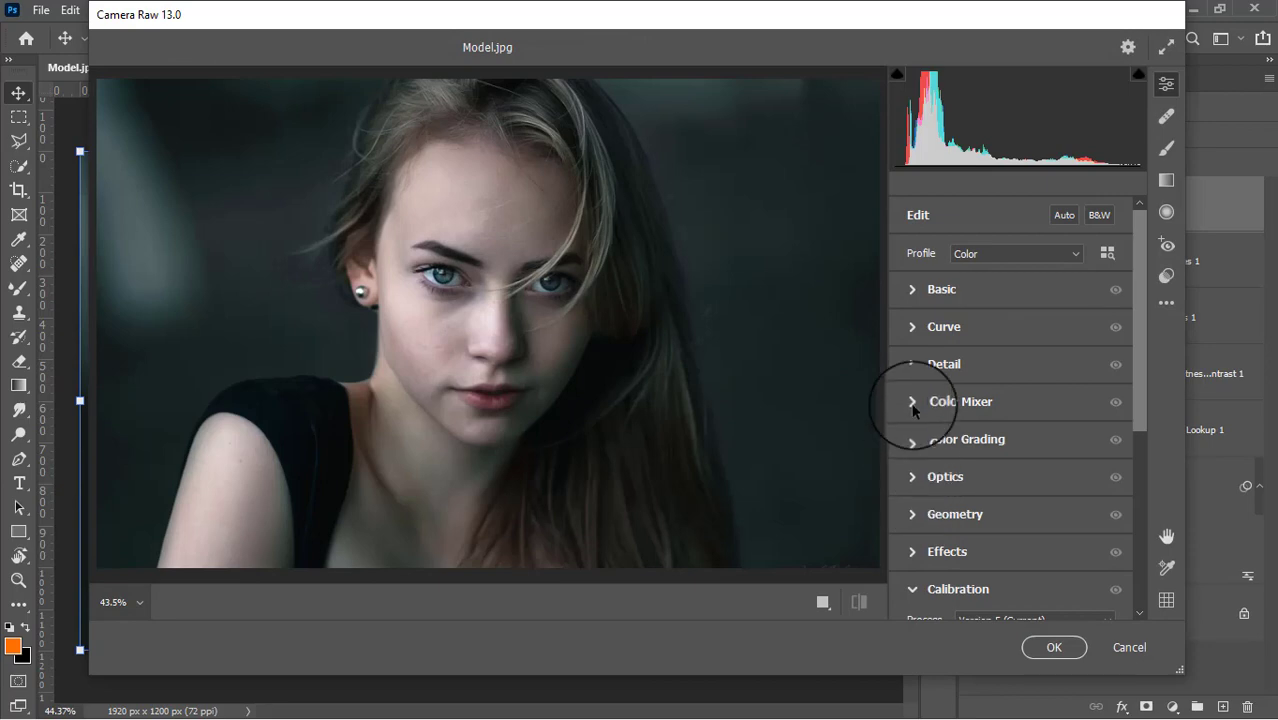
{"action": "left_click", "coordinate": [912, 364]}
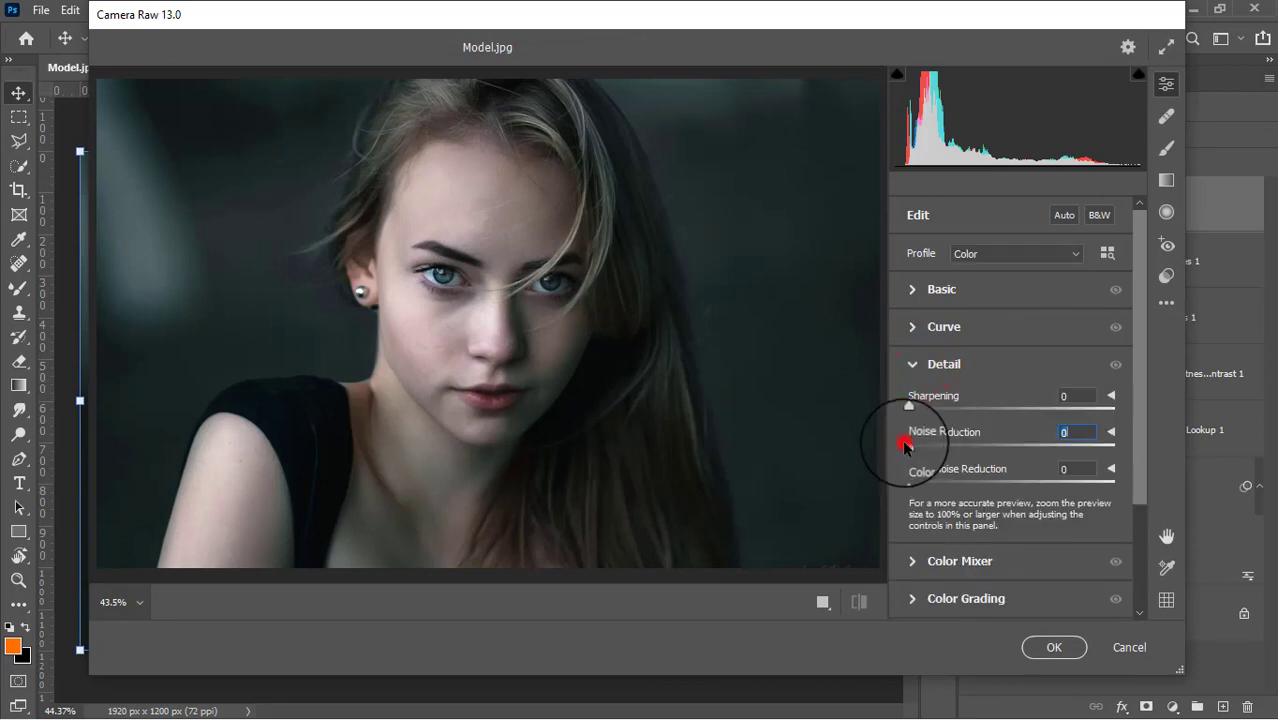
{"action": "left_click_drag", "start_coordinate": [905, 445], "coordinate": [1133, 440]}
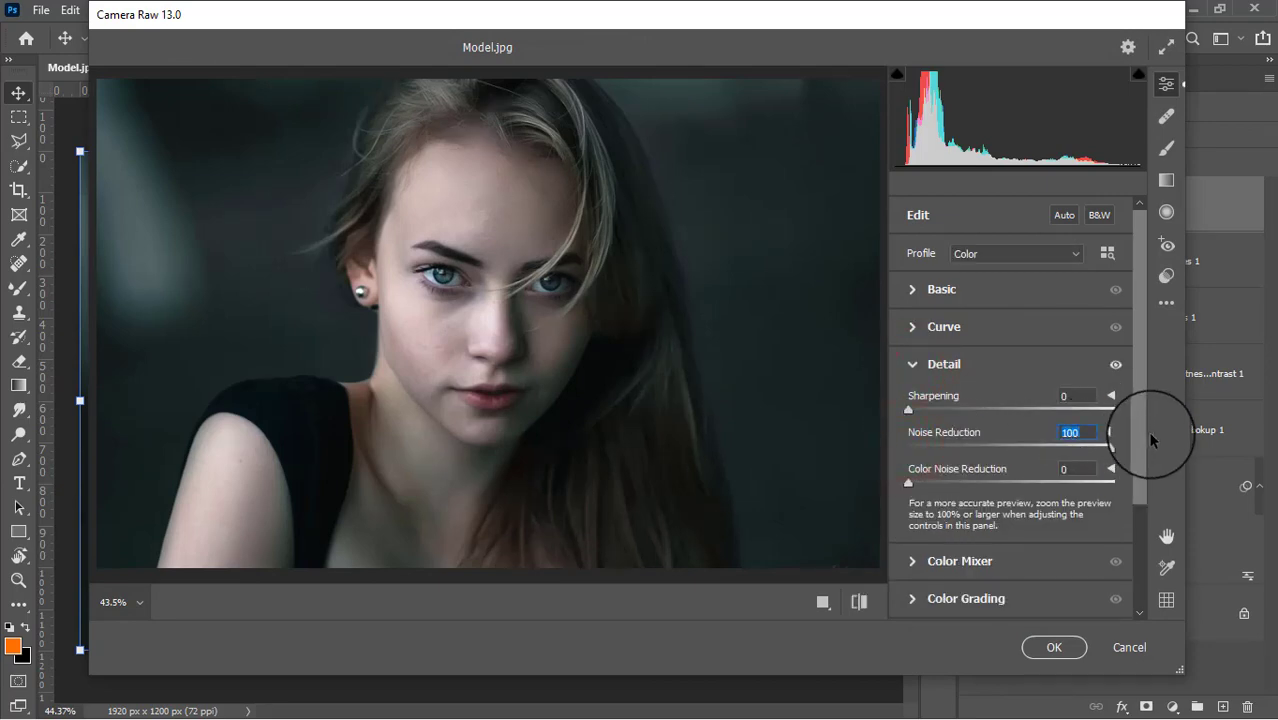
{"action": "left_click", "coordinate": [1052, 647]}
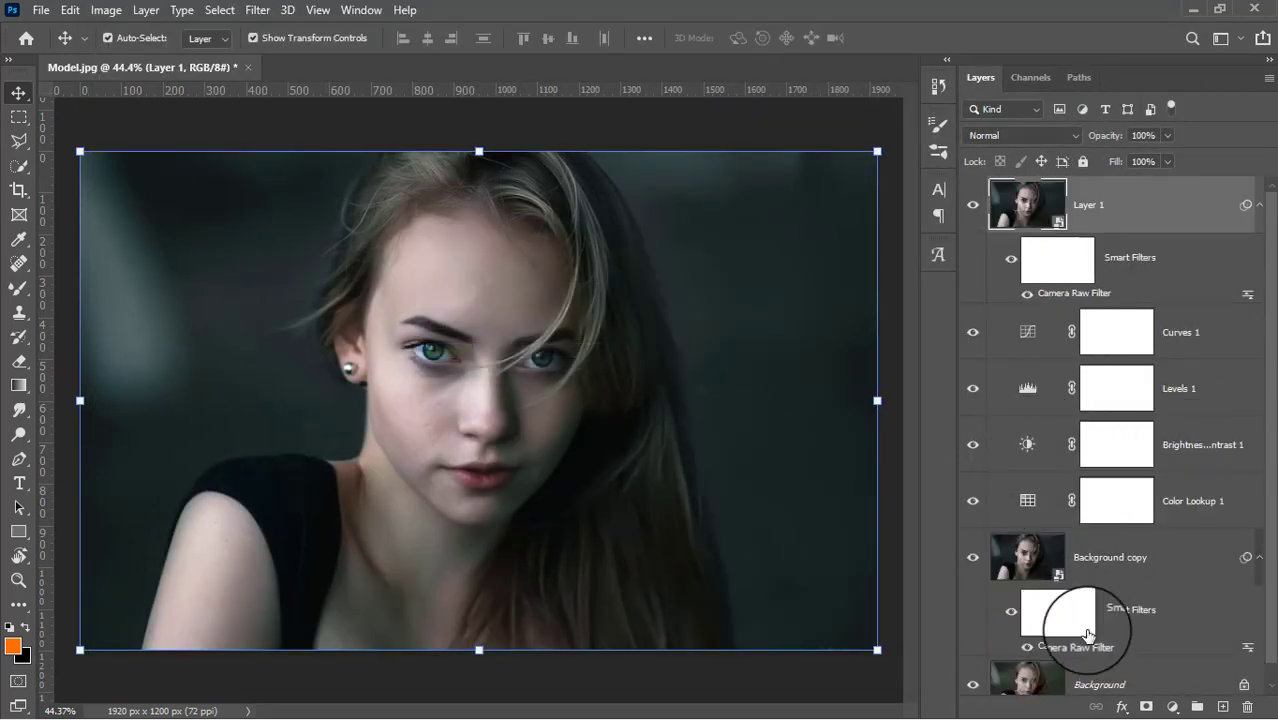
Target Layer 1's smart filter mask and set up a Soft Round black brush at 50 px with 100% opacity and flow.
{"action": "left_click", "coordinate": [1050, 262]}
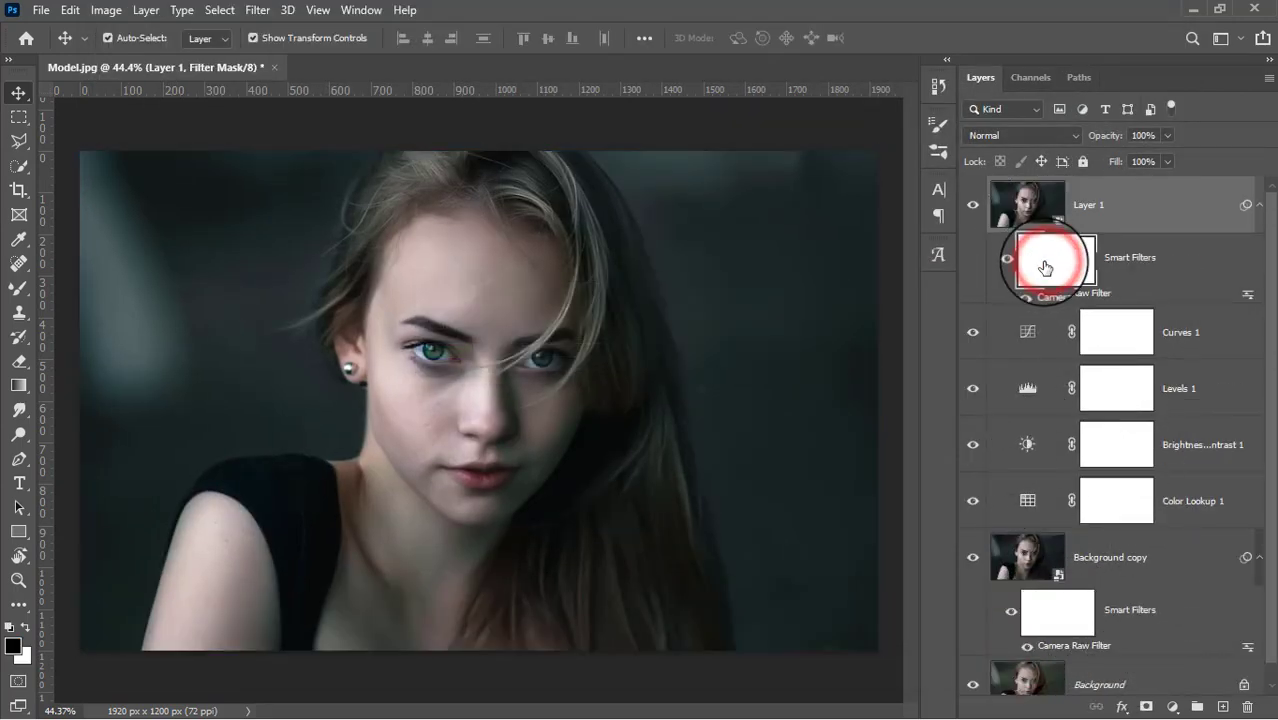
{"action": "left_click", "coordinate": [19, 290]}
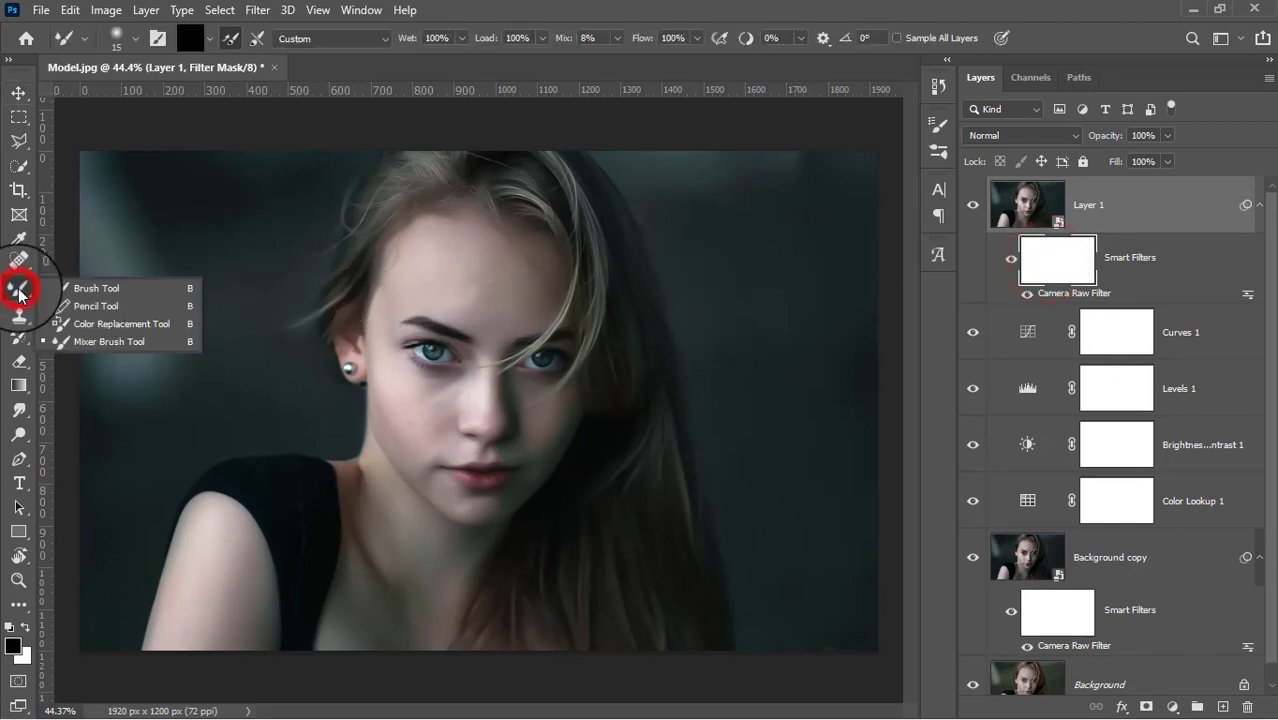
{"action": "left_click", "coordinate": [55, 289]}
{"action": "left_click", "coordinate": [135, 38]}
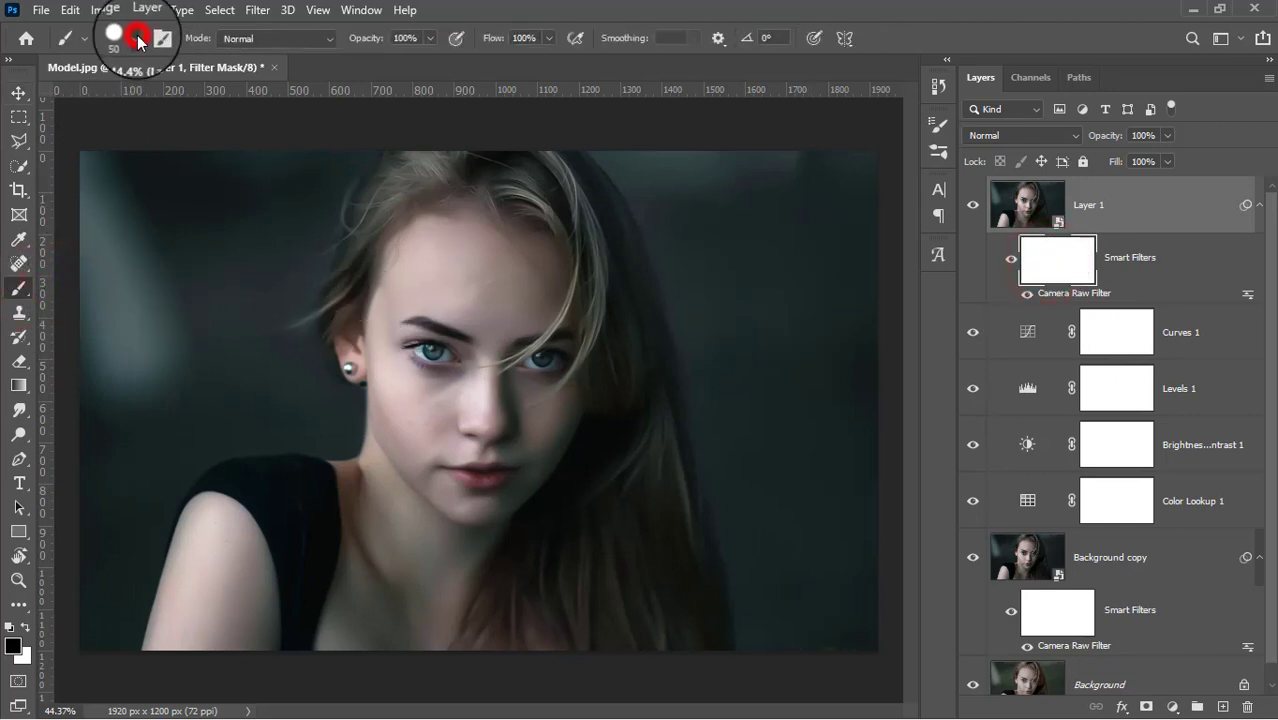
{"action": "left_click", "coordinate": [37, 212]}
{"action": "left_click", "coordinate": [91, 257]}
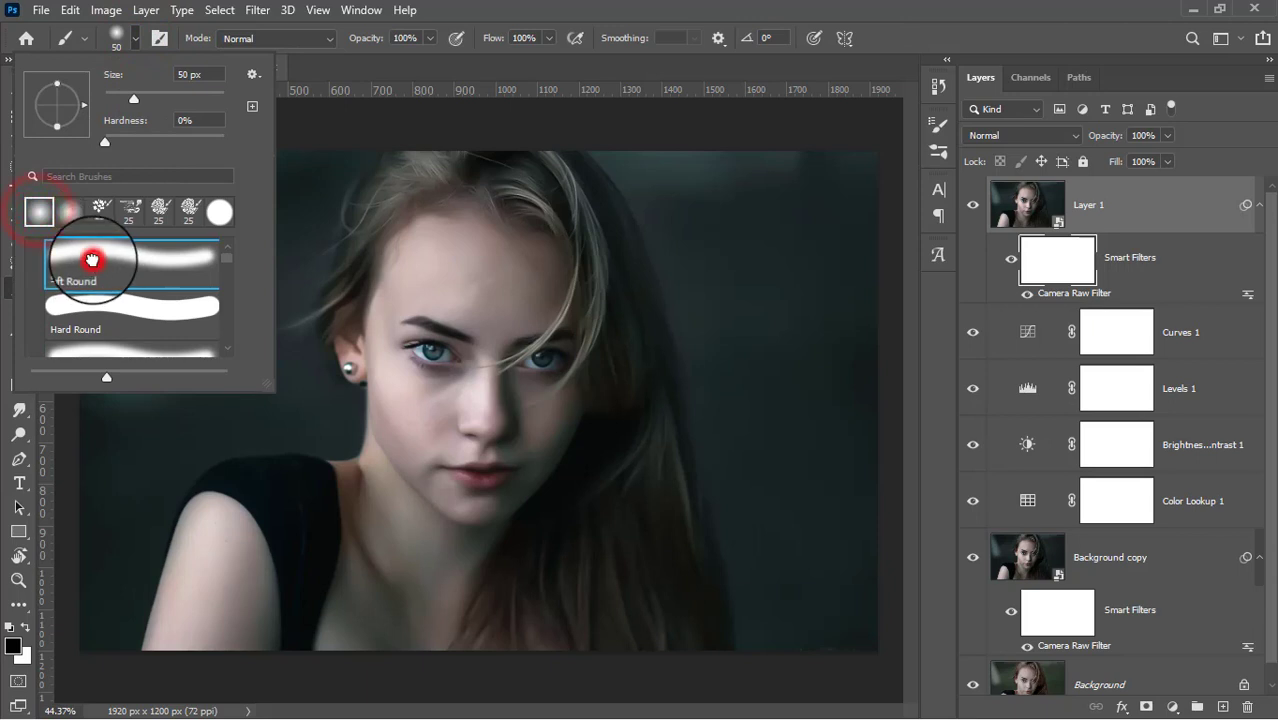
{"action": "left_click", "coordinate": [427, 44]}
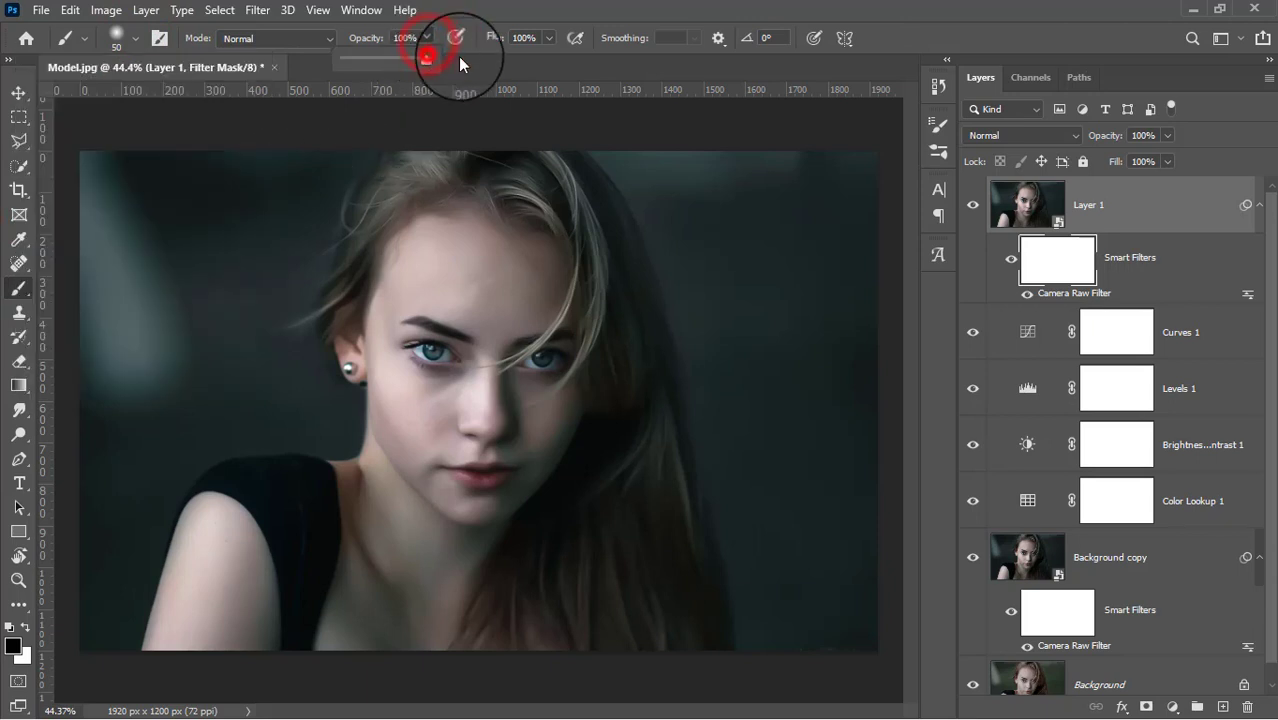
{"action": "left_click", "coordinate": [557, 44]}
{"action": "left_click", "coordinate": [561, 57]}
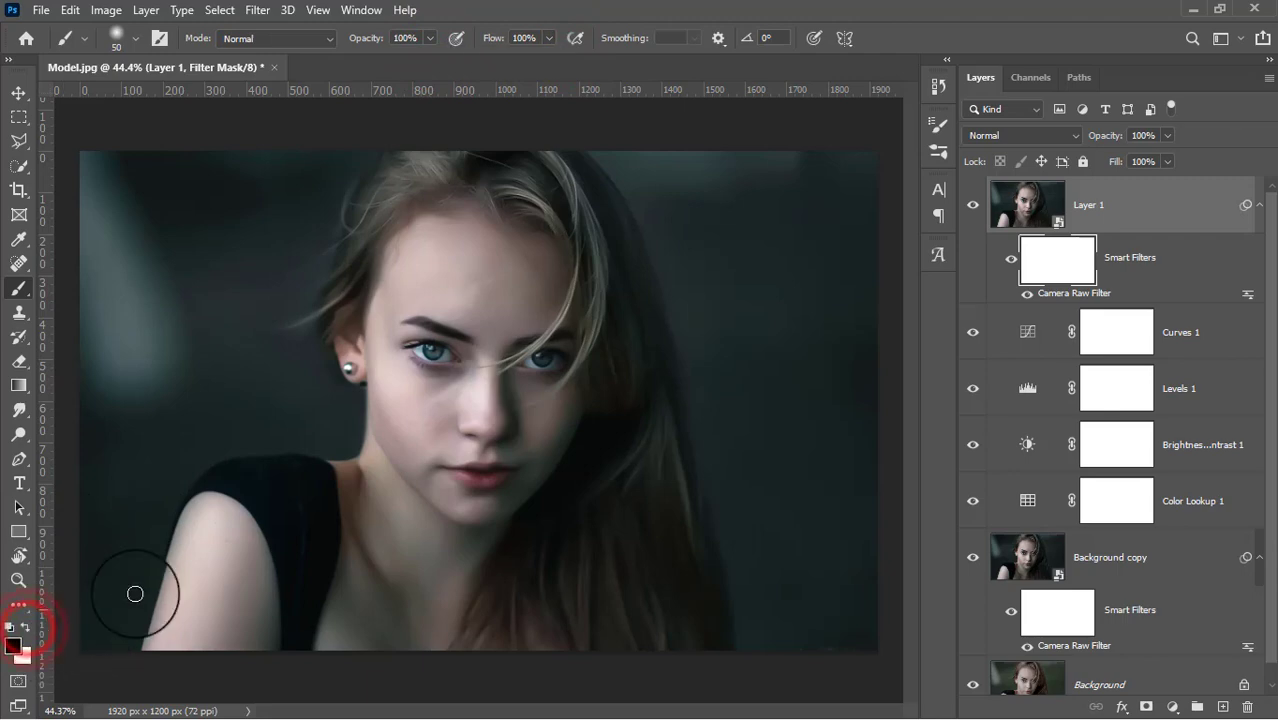
Mask the noise reduction off both eyes and eyebrows with black, using a 90 px brush reduced to 50 px.
{"action": "scroll", "coordinate": [458, 360], "scroll_direction": "up", "scroll_amount": 5}
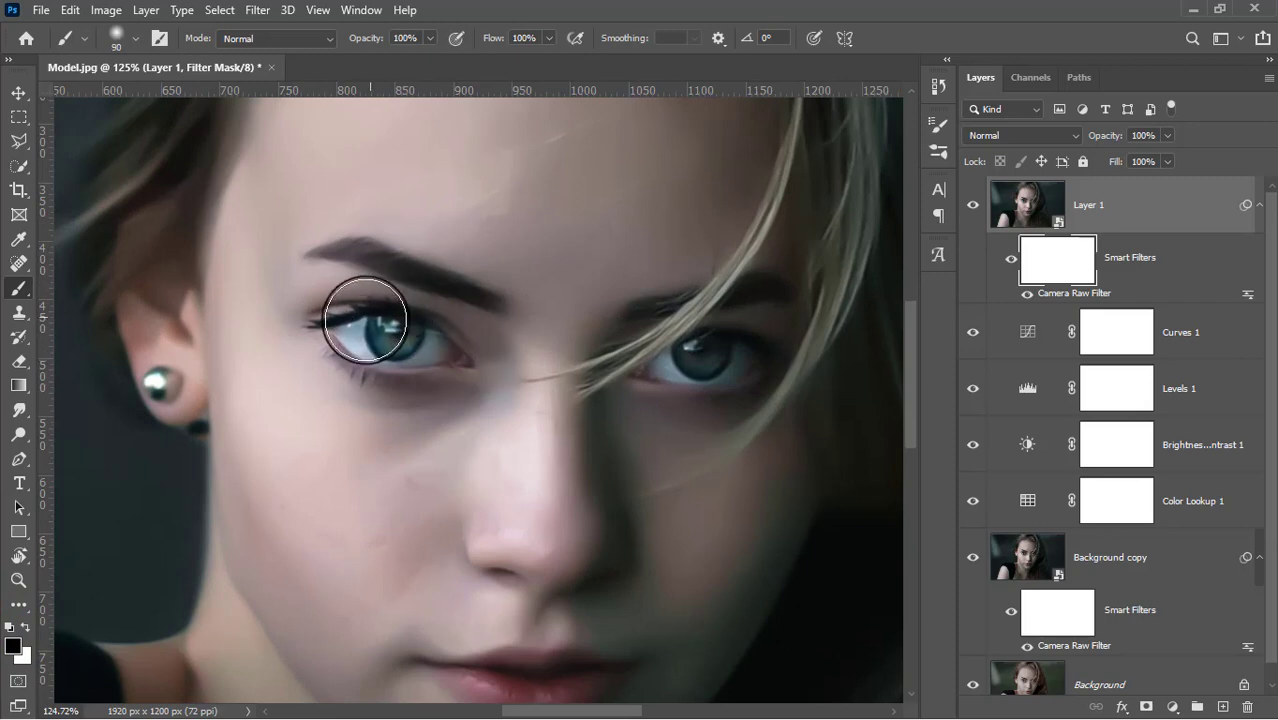
{"action": "mouse_move", "coordinate": [353, 329]}
{"action": "left_mouse_down"}
{"action": "mouse_move", "coordinate": [431, 361]}
{"action": "mouse_move", "coordinate": [355, 356]}
{"action": "mouse_move", "coordinate": [385, 342]}
{"action": "left_mouse_up"}
{"action": "key", "text": "bracketleft"}
{"action": "key", "text": "bracketleft"}
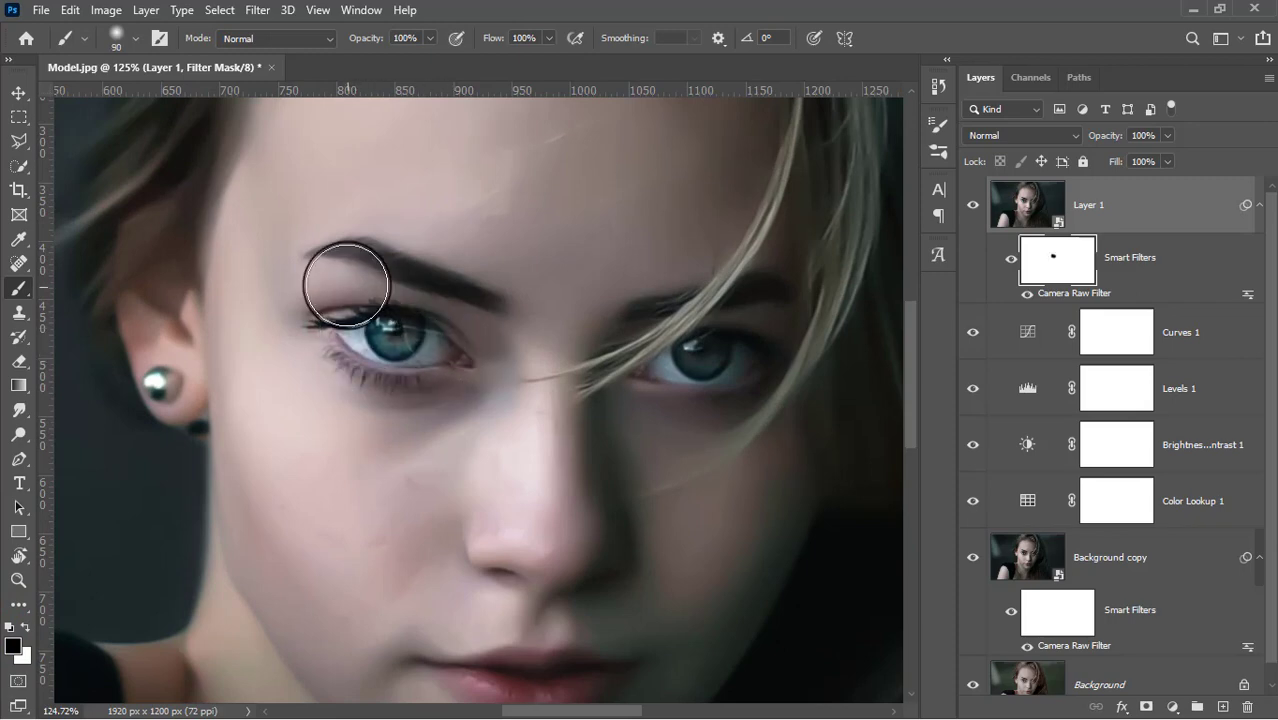
{"action": "left_click_drag", "start_coordinate": [325, 257], "coordinate": [499, 291]}
{"action": "left_click_drag", "start_coordinate": [646, 303], "coordinate": [785, 285]}
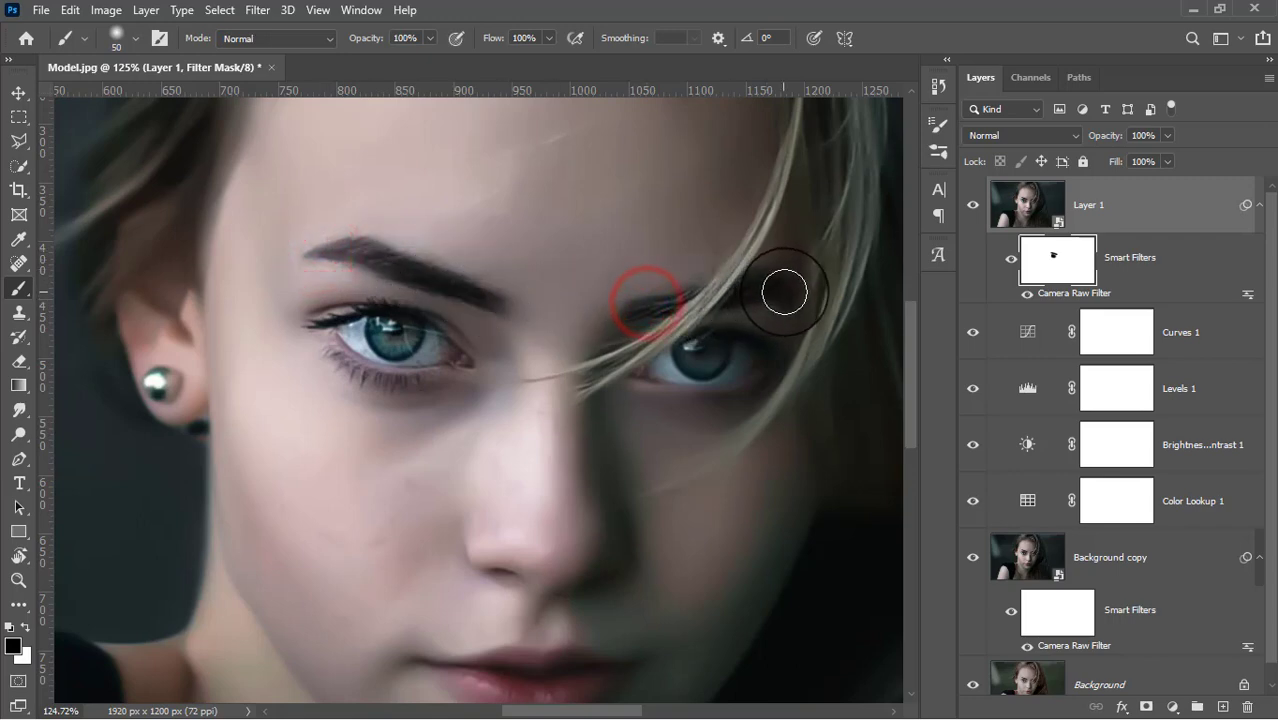
{"action": "mouse_move", "coordinate": [655, 355]}
{"action": "left_mouse_down"}
{"action": "mouse_move", "coordinate": [752, 346]}
{"action": "mouse_move", "coordinate": [749, 371]}
{"action": "mouse_move", "coordinate": [642, 376]}
{"action": "mouse_move", "coordinate": [736, 385]}
{"action": "mouse_move", "coordinate": [770, 357]}
{"action": "mouse_move", "coordinate": [660, 355]}
{"action": "left_mouse_up"}
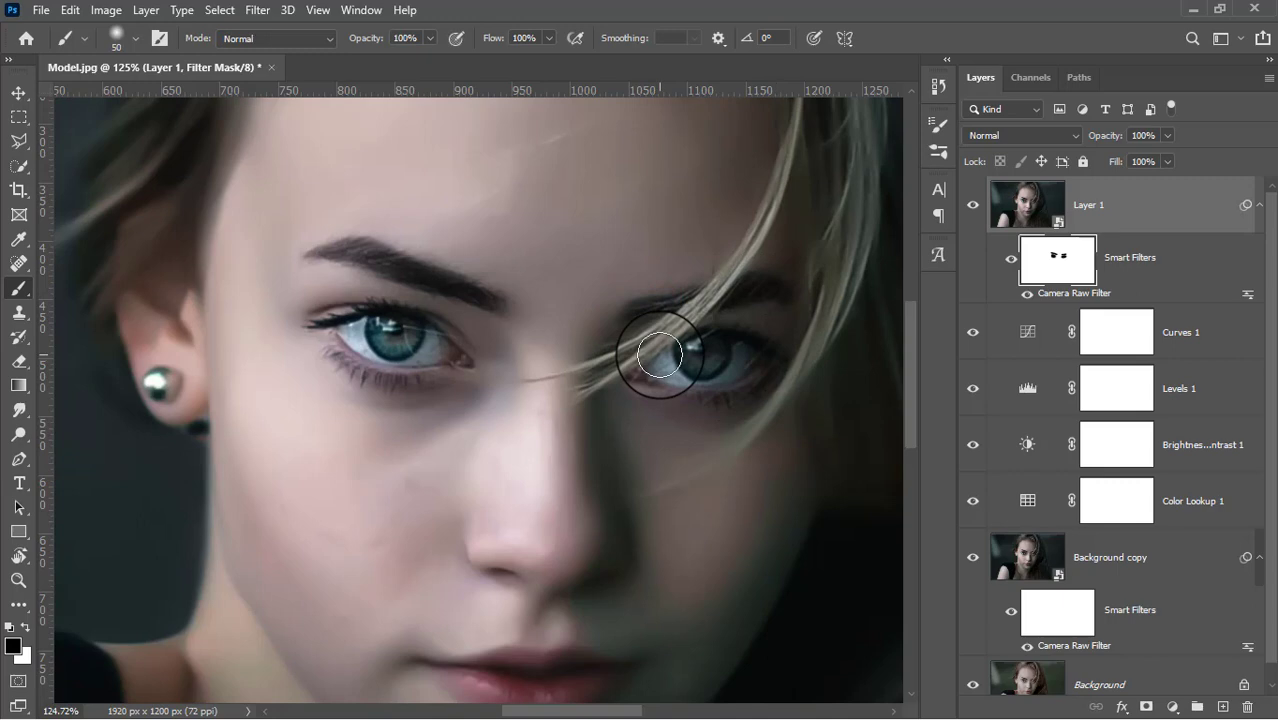
Paint black on the filter mask over the strands at the nose bridge, the nose edges and the lips to restore their detail.
{"action": "left_click", "coordinate": [584, 388]}
{"action": "left_click_drag", "start_coordinate": [475, 579], "coordinate": [462, 565]}
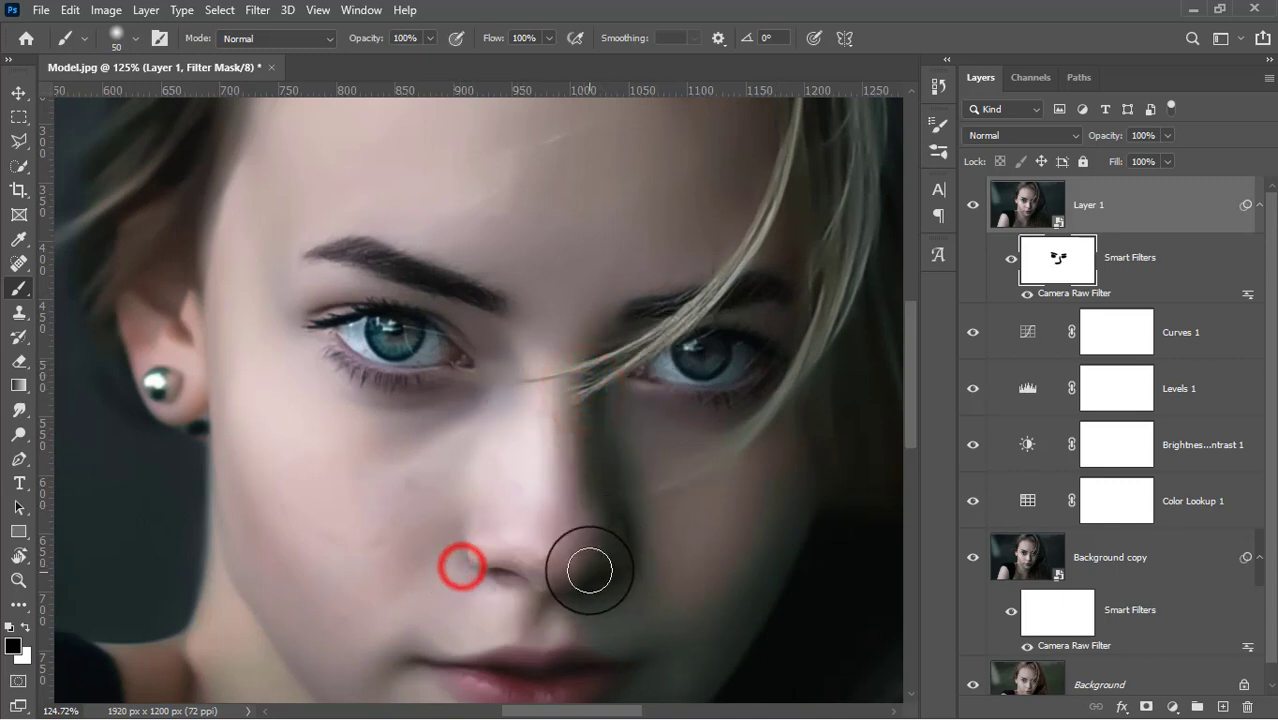
{"action": "mouse_move", "coordinate": [593, 567]}
{"action": "left_mouse_down"}
{"action": "mouse_move", "coordinate": [538, 590]}
{"action": "mouse_move", "coordinate": [517, 465]}
{"action": "left_mouse_up"}
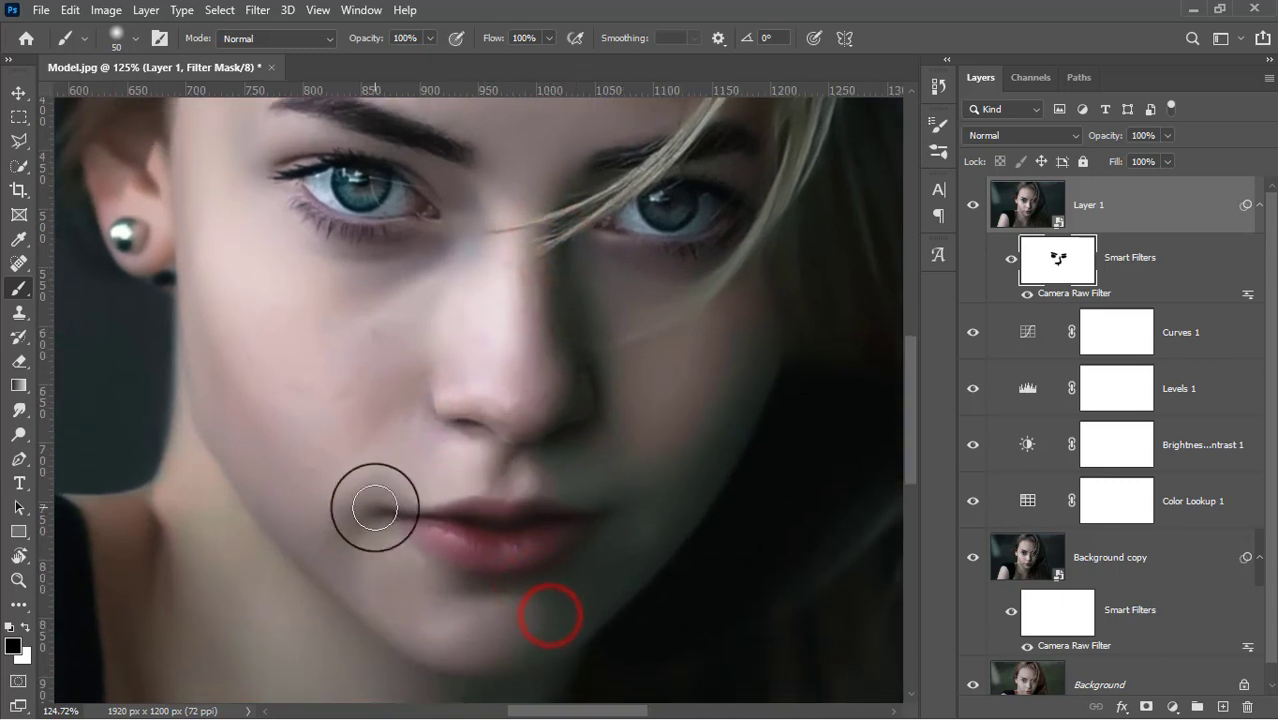
{"action": "mouse_move", "coordinate": [398, 514]}
{"action": "left_mouse_down"}
{"action": "mouse_move", "coordinate": [571, 517]}
{"action": "mouse_move", "coordinate": [546, 542]}
{"action": "mouse_move", "coordinate": [476, 550]}
{"action": "mouse_move", "coordinate": [418, 534]}
{"action": "mouse_move", "coordinate": [518, 575]}
{"action": "mouse_move", "coordinate": [568, 569]}
{"action": "left_mouse_up"}
{"action": "mouse_move", "coordinate": [459, 579]}
{"action": "left_mouse_down"}
{"action": "mouse_move", "coordinate": [587, 526]}
{"action": "mouse_move", "coordinate": [499, 503]}
{"action": "left_mouse_up"}
{"action": "left_click_drag", "start_coordinate": [588, 396], "coordinate": [539, 420]}
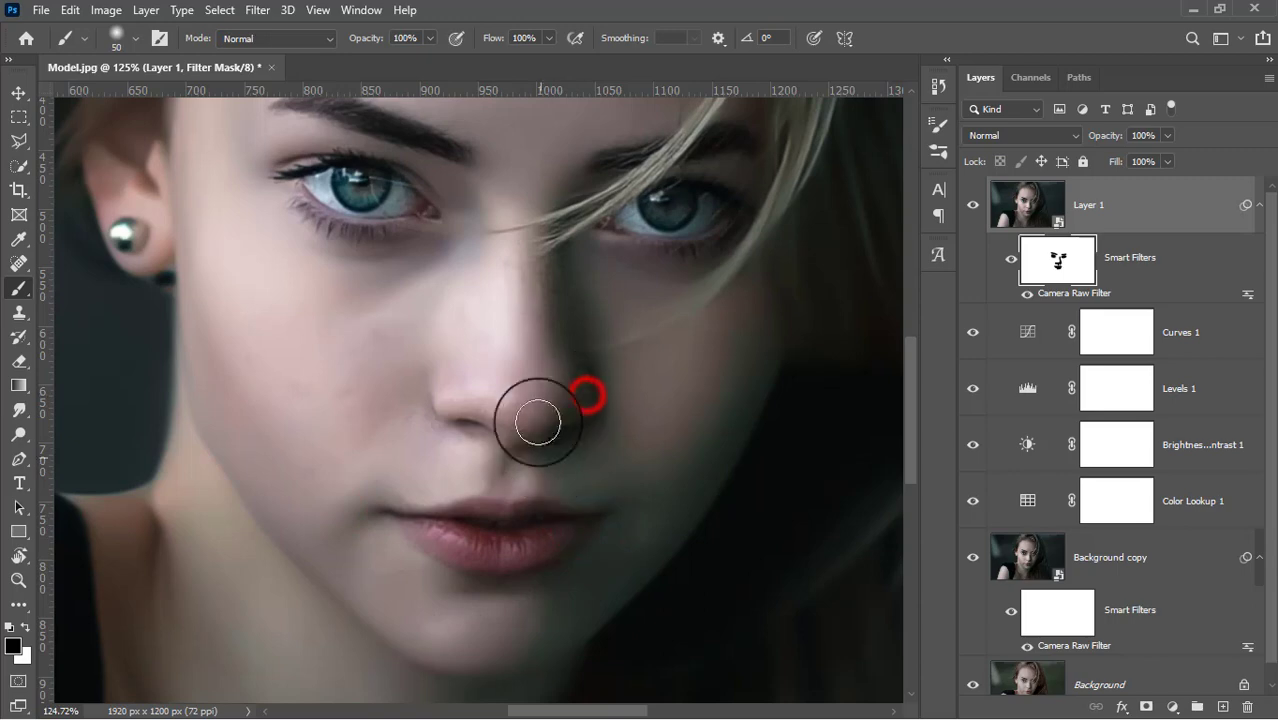
{"action": "left_click_drag", "start_coordinate": [526, 338], "coordinate": [494, 488]}
Enlarge the brush to 175 px and paint black on the filter mask along the hair around the face.
{"action": "scroll", "coordinate": [493, 487], "scroll_direction": "down", "scroll_amount": 5}
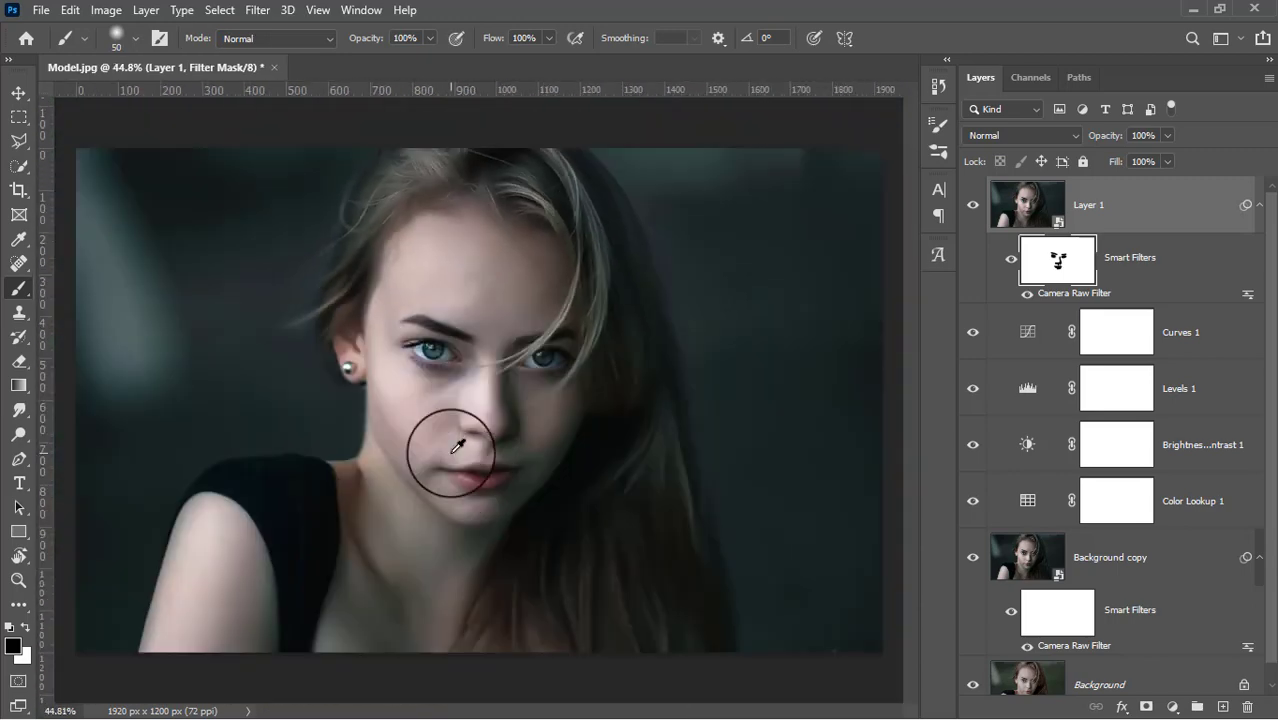
{"action": "key", "text": "bracketright"}
{"action": "key", "text": "bracketright"}
{"action": "key", "text": "bracketright"}
{"action": "key", "text": "bracketright"}
{"action": "key", "text": "bracketright"}
{"action": "key", "text": "bracketright"}
{"action": "key", "text": "bracketright"}
{"action": "key", "text": "bracketright"}
{"action": "key", "text": "bracketright"}
{"action": "key", "text": "bracketright"}
{"action": "key", "text": "bracketright"}
{"action": "key", "text": "bracketright"}
{"action": "key", "text": "bracketright"}
{"action": "key", "text": "bracketleft"}
{"action": "key", "text": "bracketleft"}
{"action": "key", "text": "bracketleft"}
{"action": "key", "text": "bracketleft"}
{"action": "key", "text": "bracketleft"}
{"action": "key", "text": "bracketleft"}
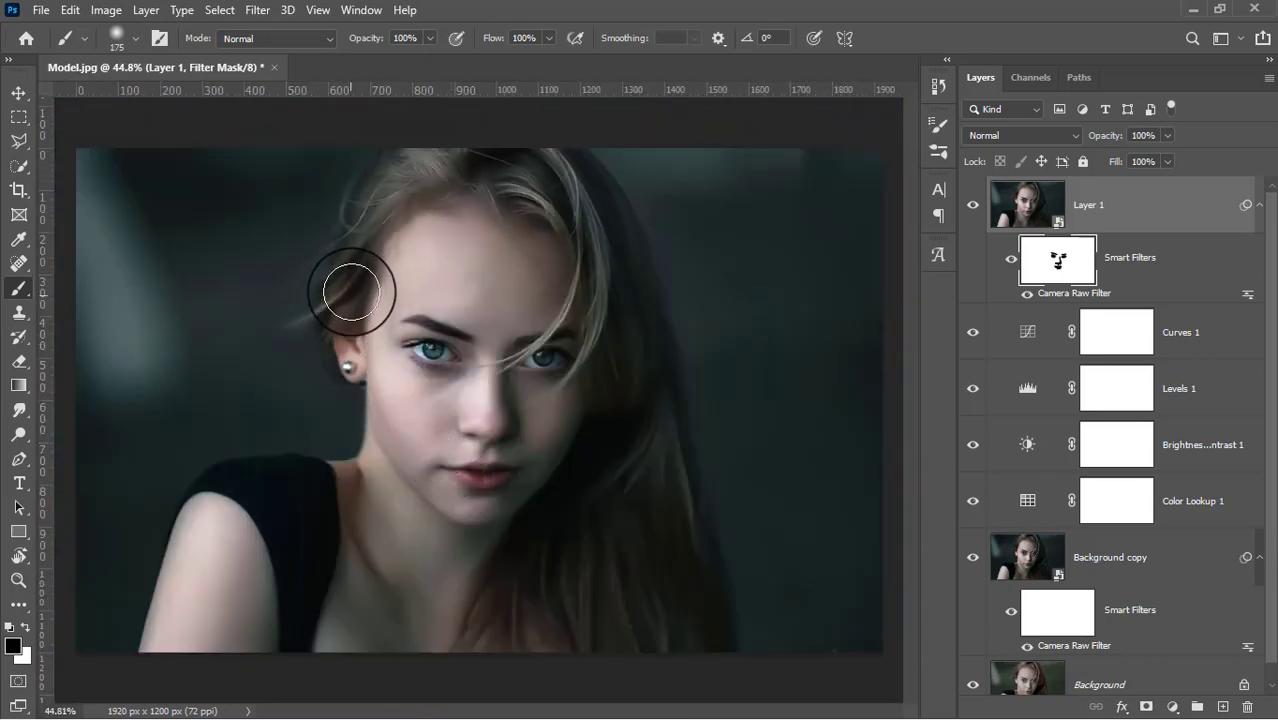
{"action": "mouse_move", "coordinate": [351, 286]}
{"action": "left_mouse_down"}
{"action": "mouse_move", "coordinate": [345, 360]}
{"action": "mouse_move", "coordinate": [397, 198]}
{"action": "mouse_move", "coordinate": [467, 170]}
{"action": "mouse_move", "coordinate": [570, 218]}
{"action": "mouse_move", "coordinate": [509, 164]}
{"action": "left_mouse_up"}
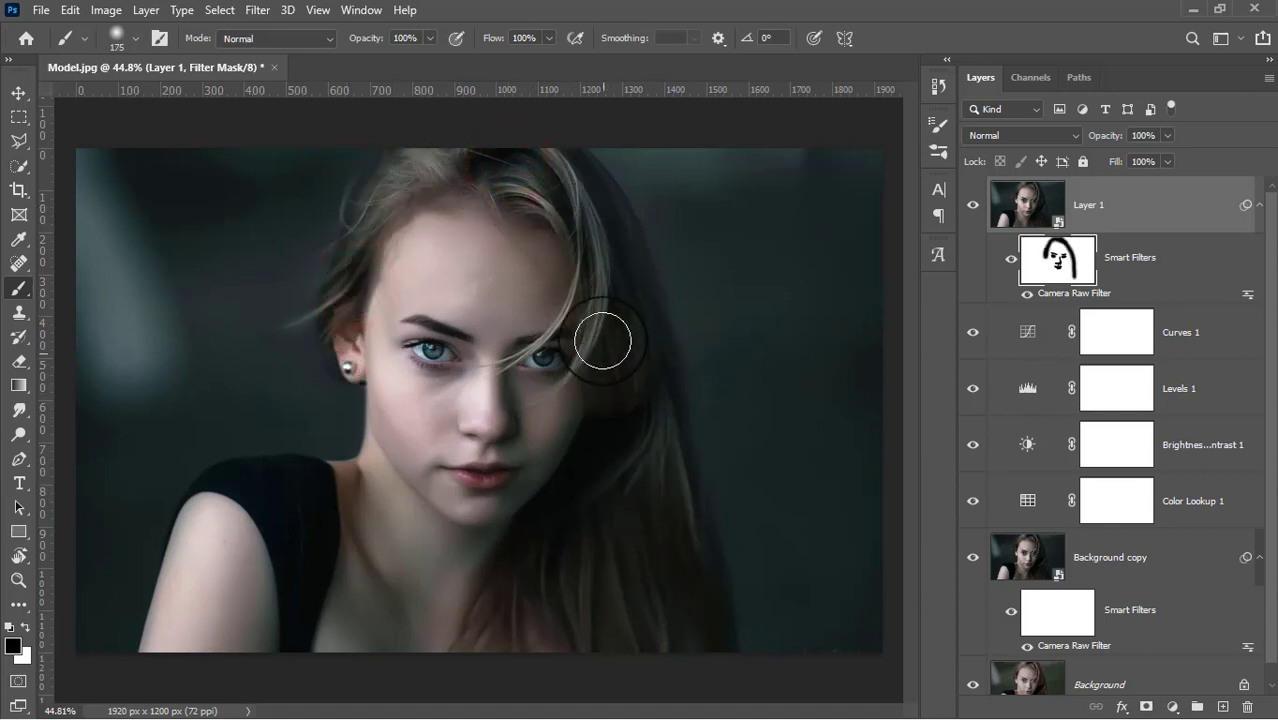
{"action": "left_click", "coordinate": [410, 150]}
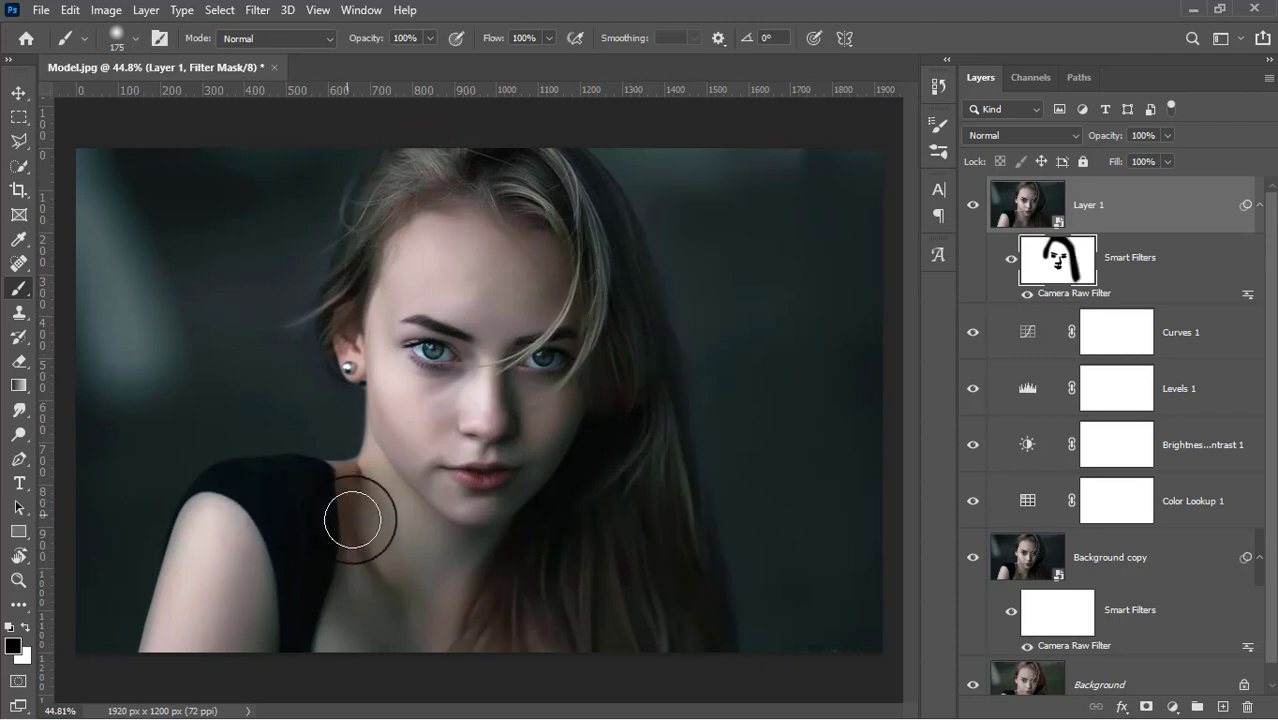
Compare the graded portrait with the original by toggling the visibility of all layers above the Background.
{"action": "scroll", "coordinate": [647, 504], "scroll_direction": "up", "scroll_amount": 3}
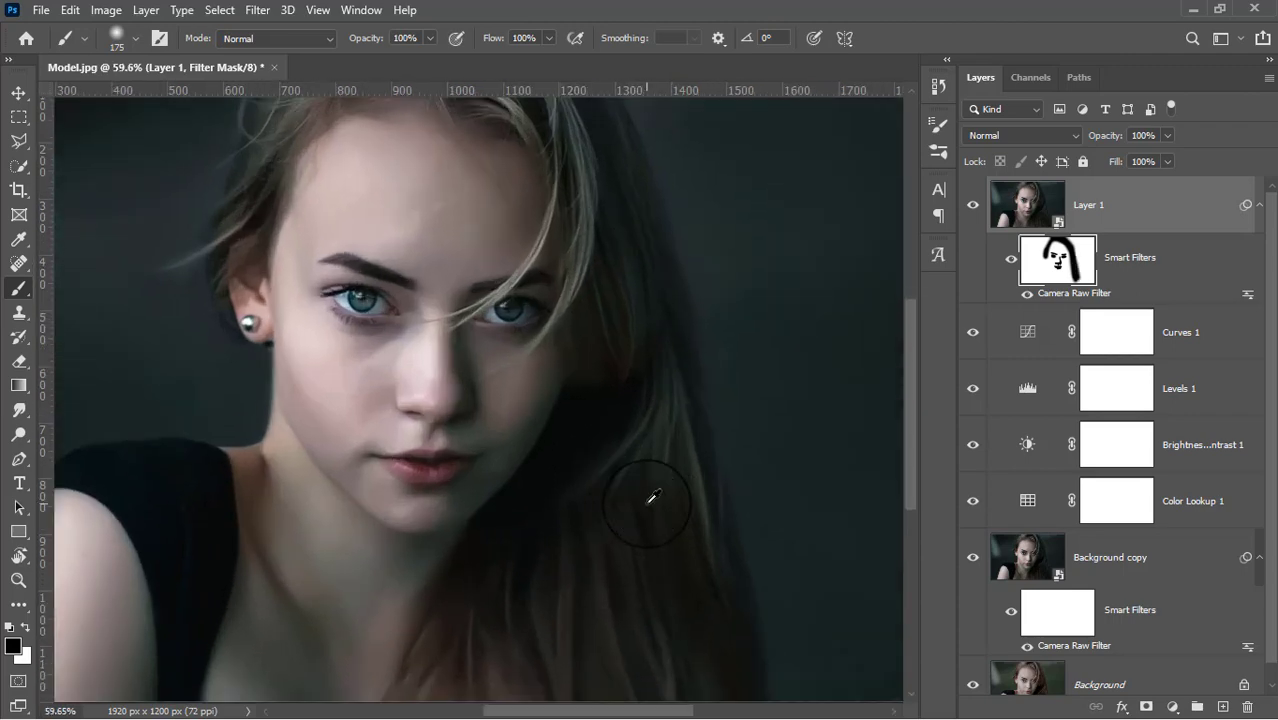
{"action": "scroll", "coordinate": [647, 498], "scroll_direction": "down", "scroll_amount": 2}
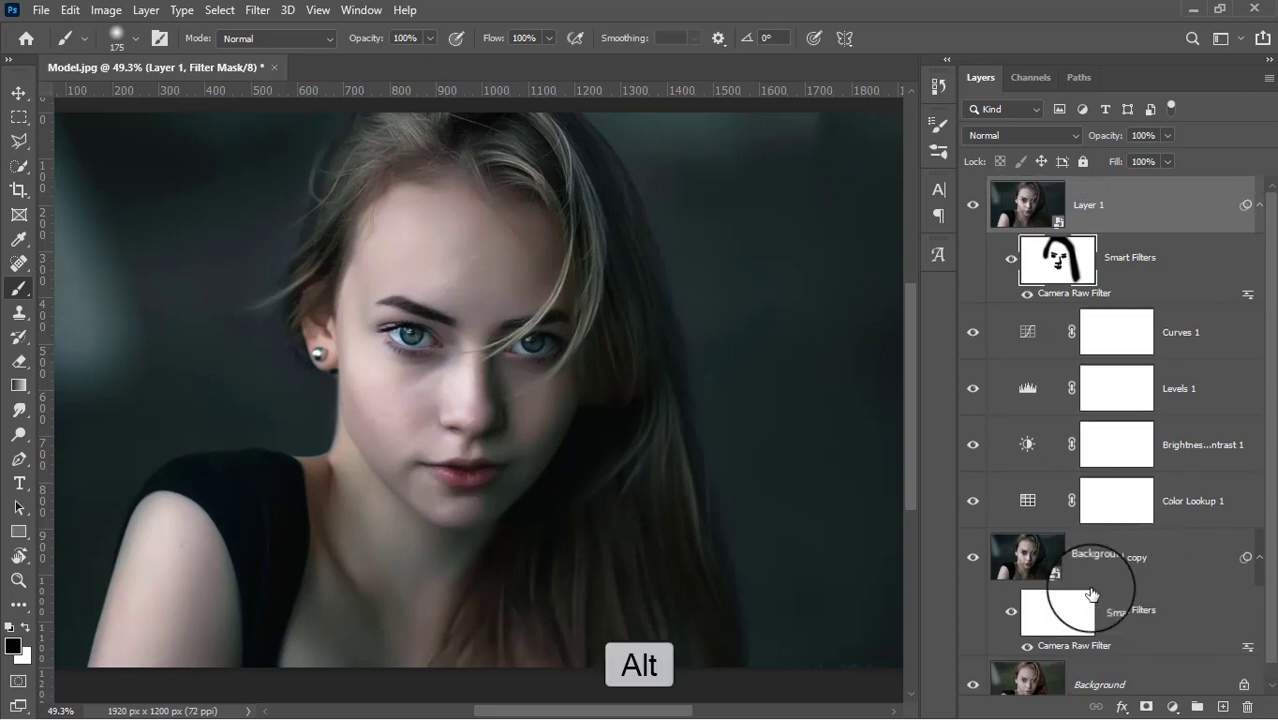
{"action": "left_click", "coordinate": [973, 686], "text": "alt"}
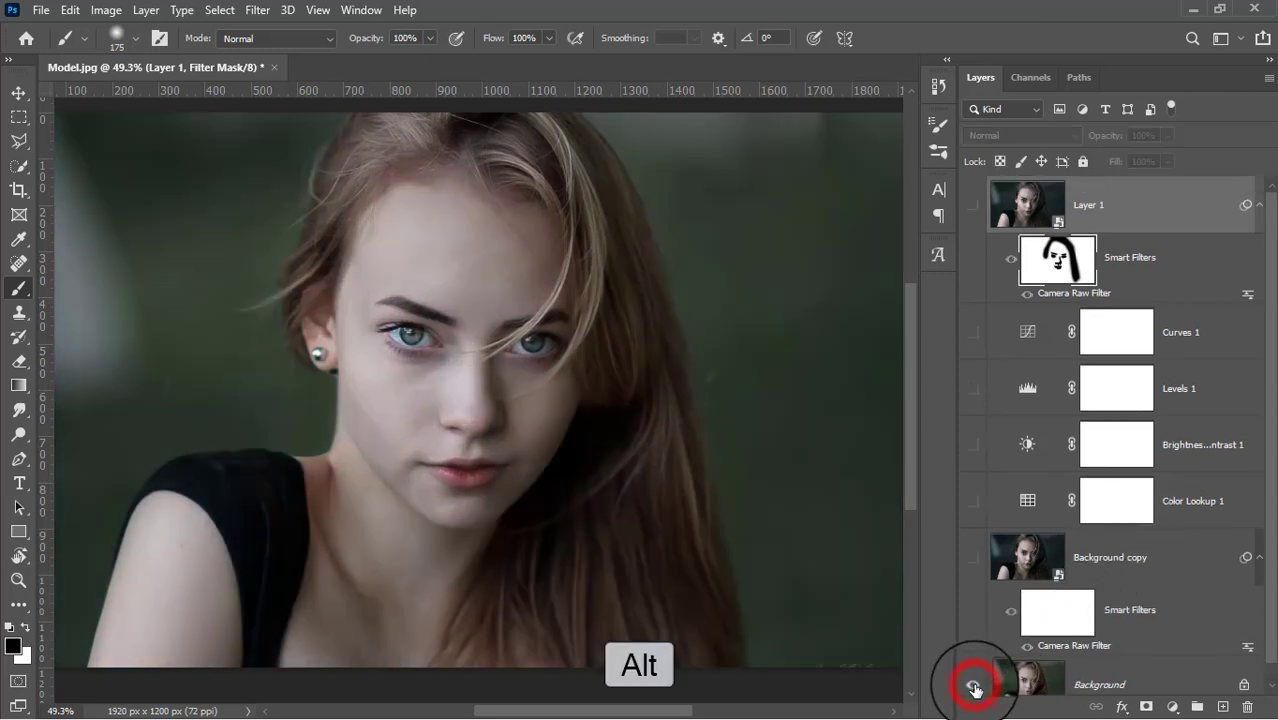
{"action": "left_click", "coordinate": [973, 686], "text": "alt"}
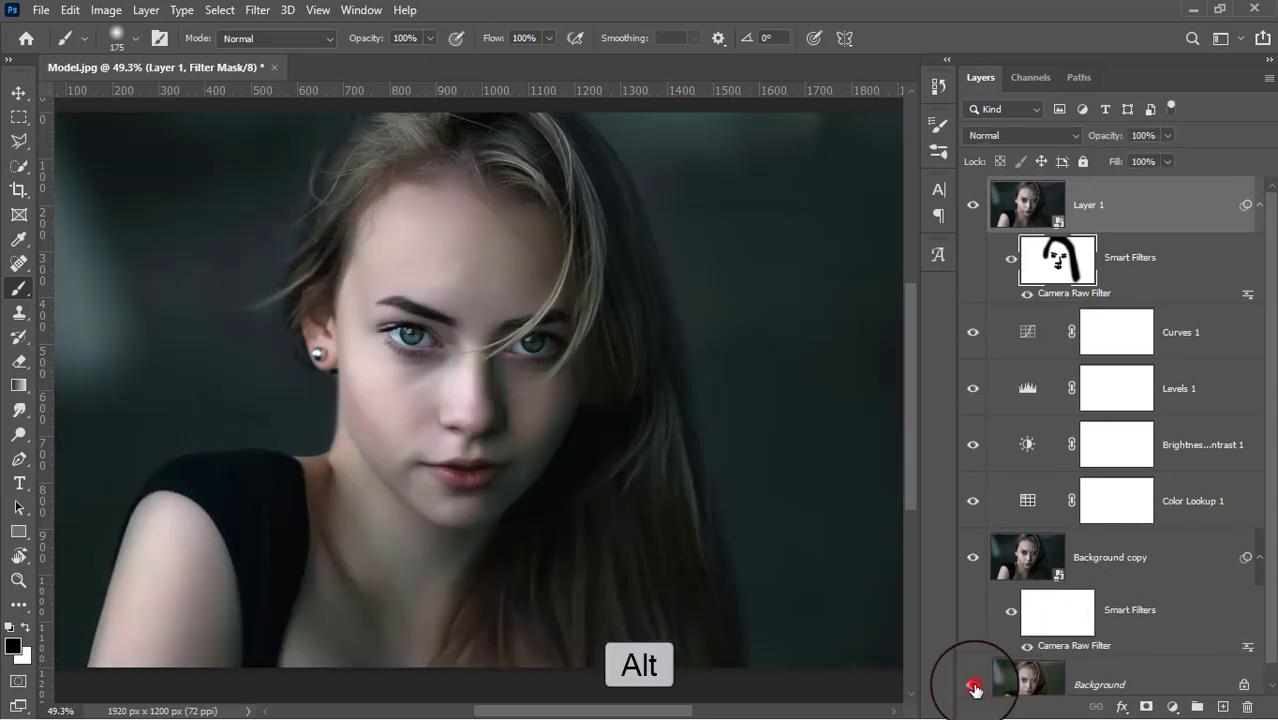
{"action": "left_click", "coordinate": [973, 686], "text": "alt"}
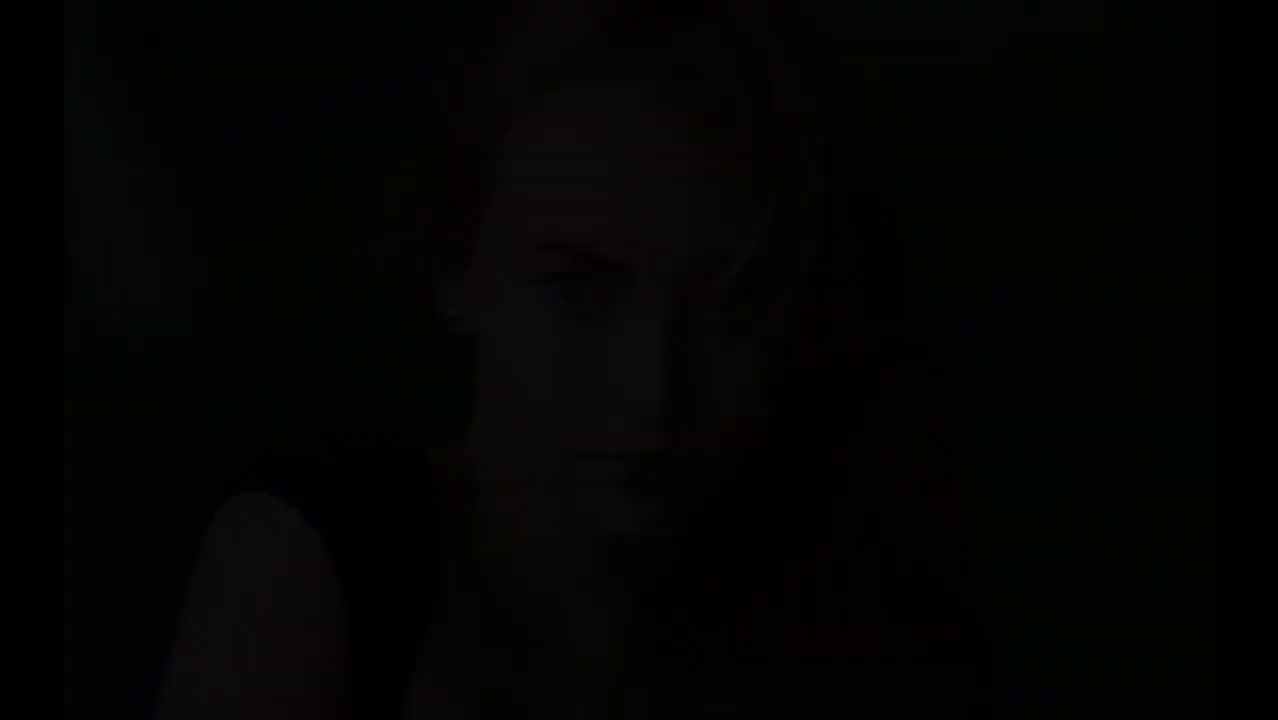